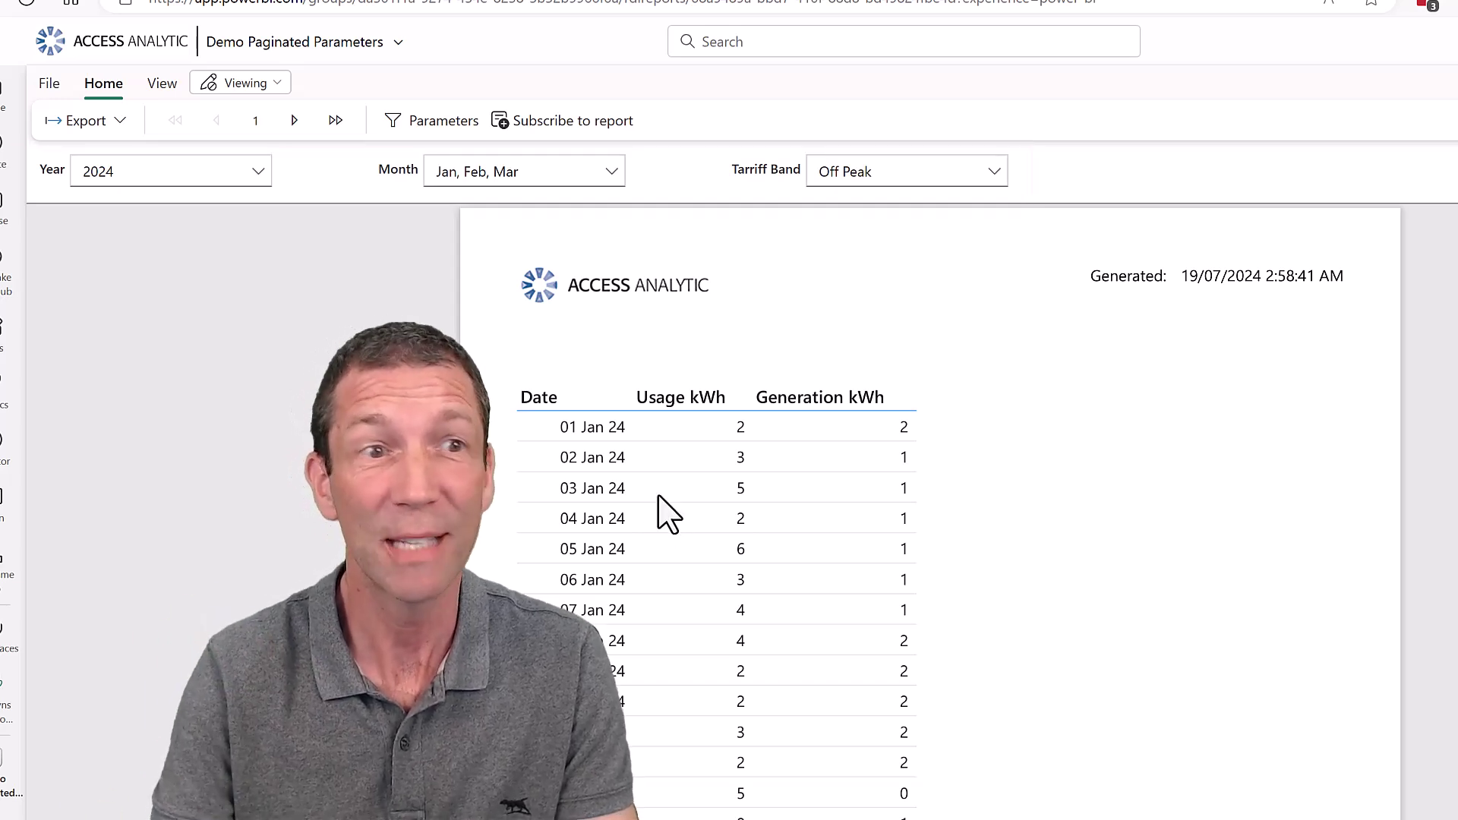
Switch the Year parameter from 2024 to 2023, keeping months Jan–Mar
click(255, 177)
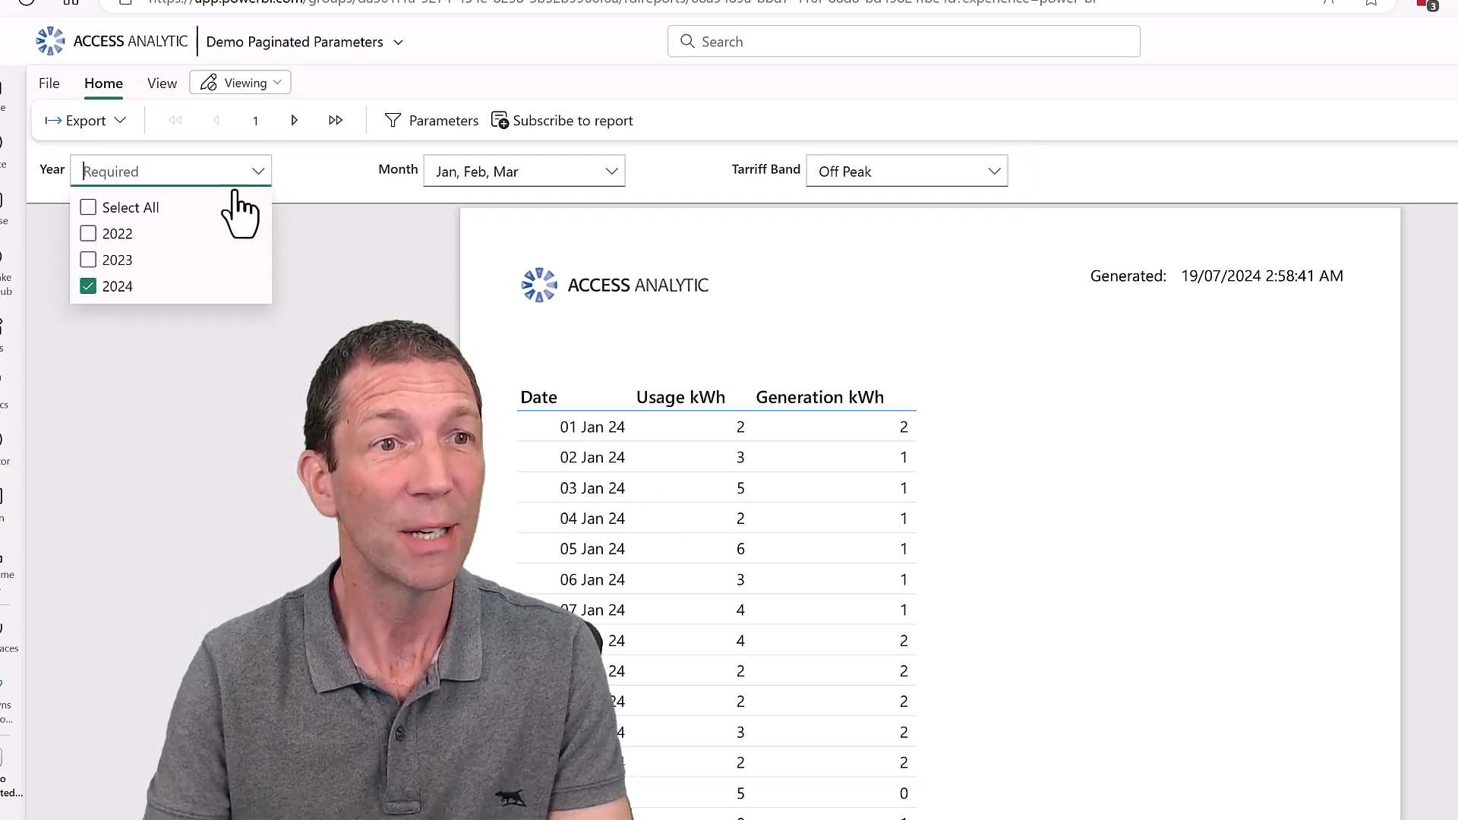
click(111, 287)
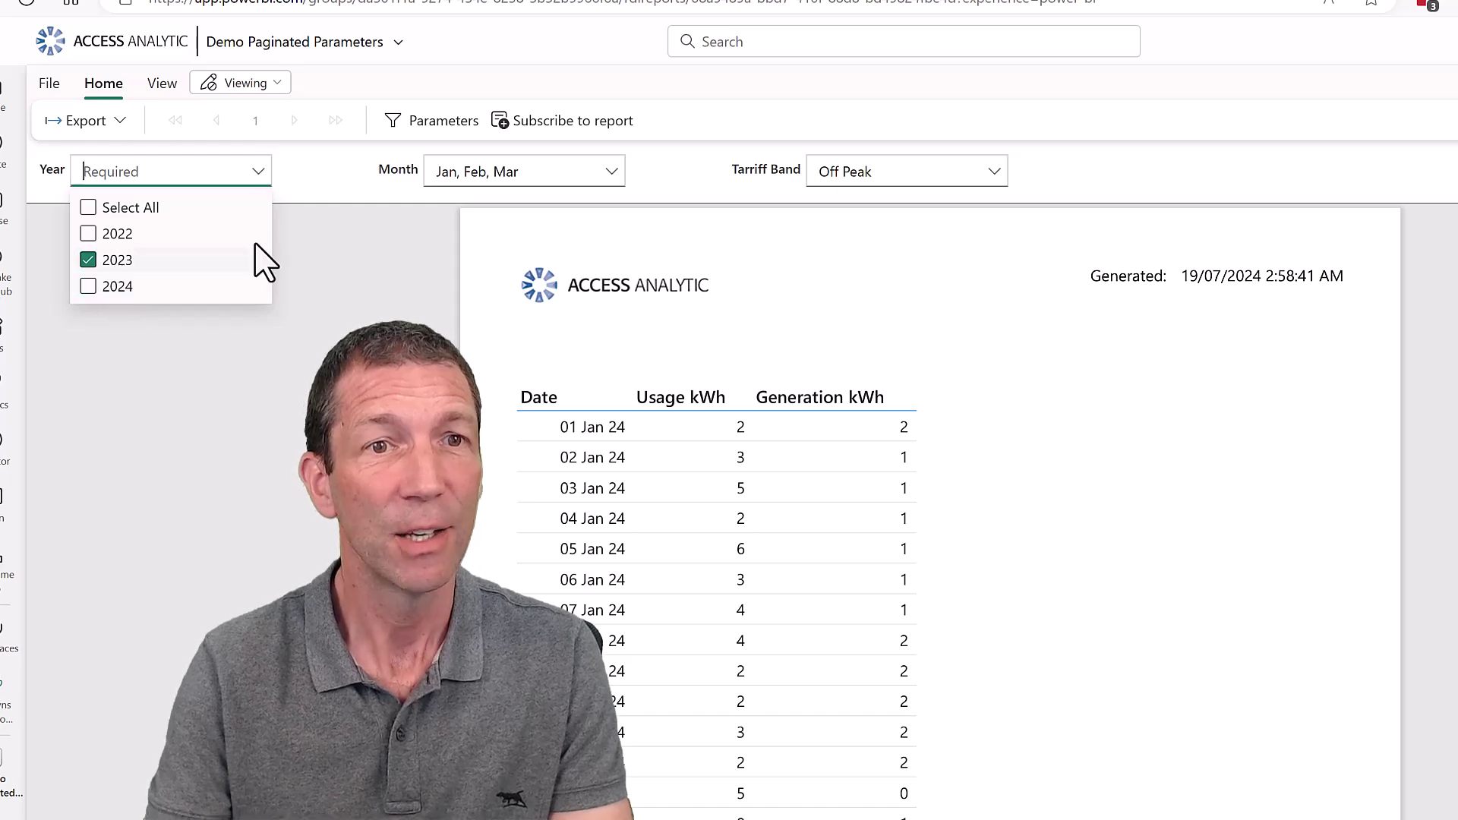
click(511, 168)
click(602, 180)
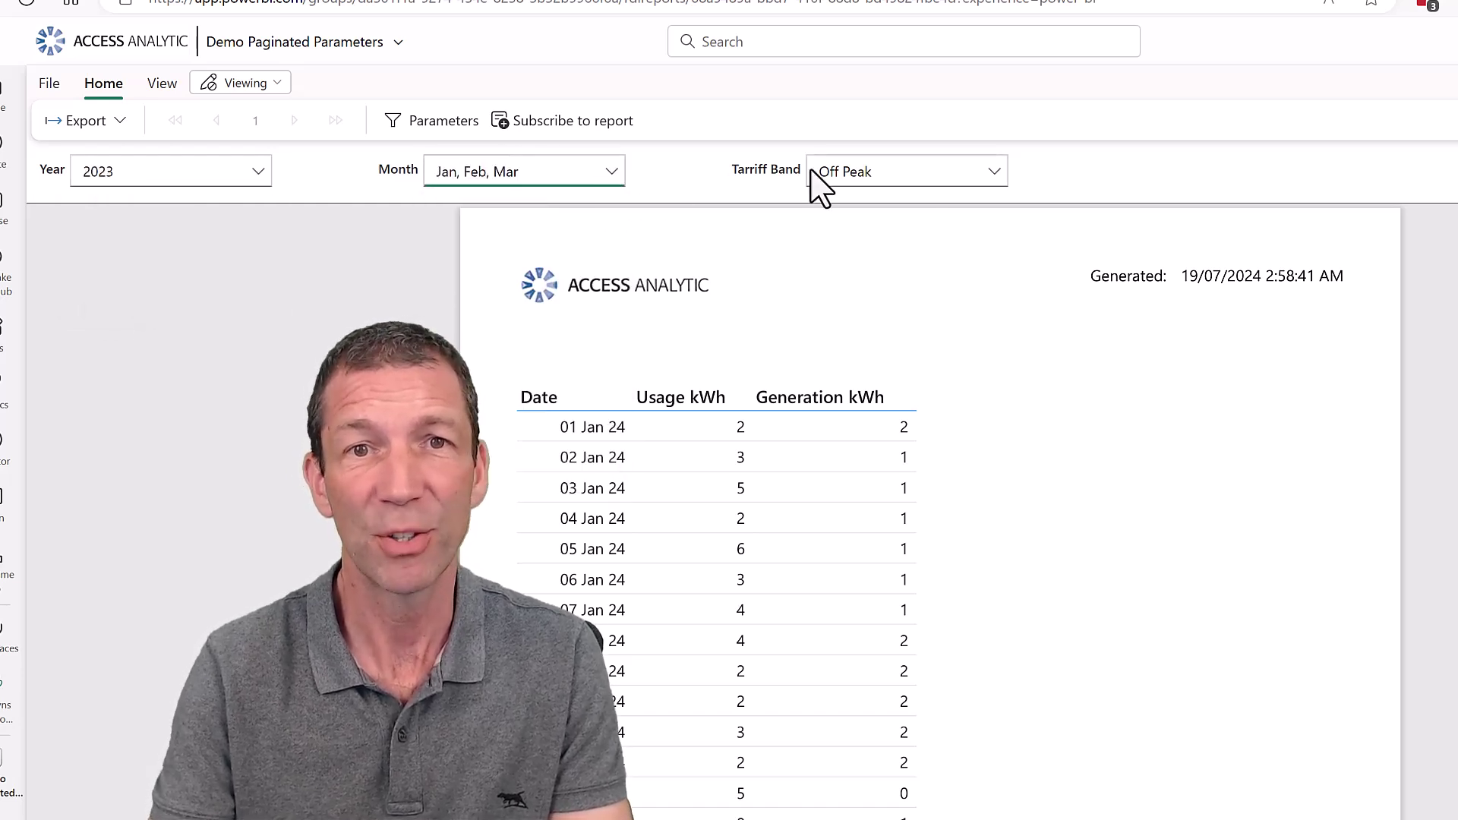
Change Tariff Band from Off Peak to Super Off Peak and view the report
click(991, 176)
click(839, 236)
click(841, 262)
click(1148, 180)
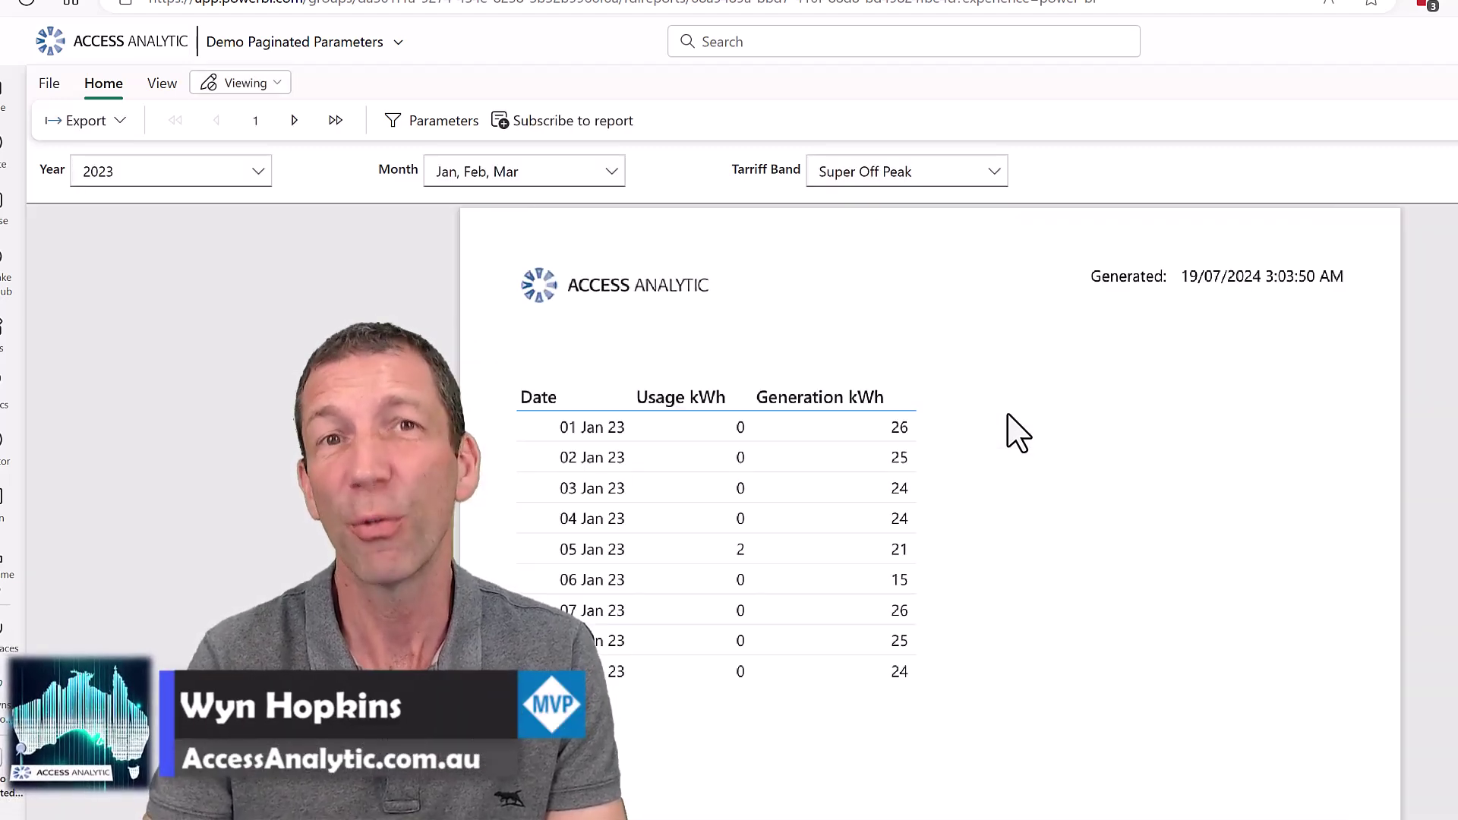
Open the Export dropdown to see the available export formats
click(118, 121)
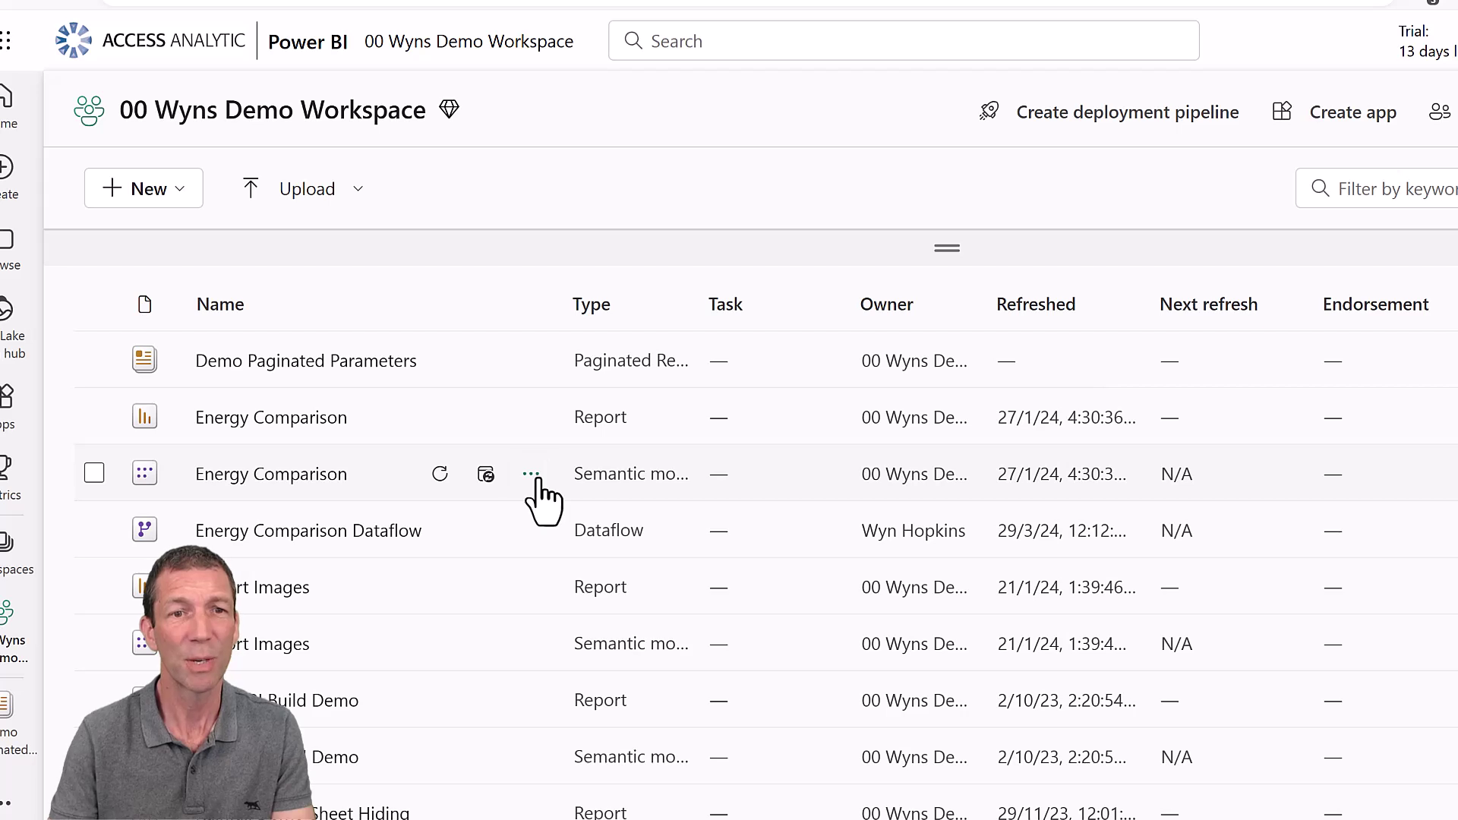
Create a paginated report from the Energy Comparison semantic model's More options menu
click(531, 474)
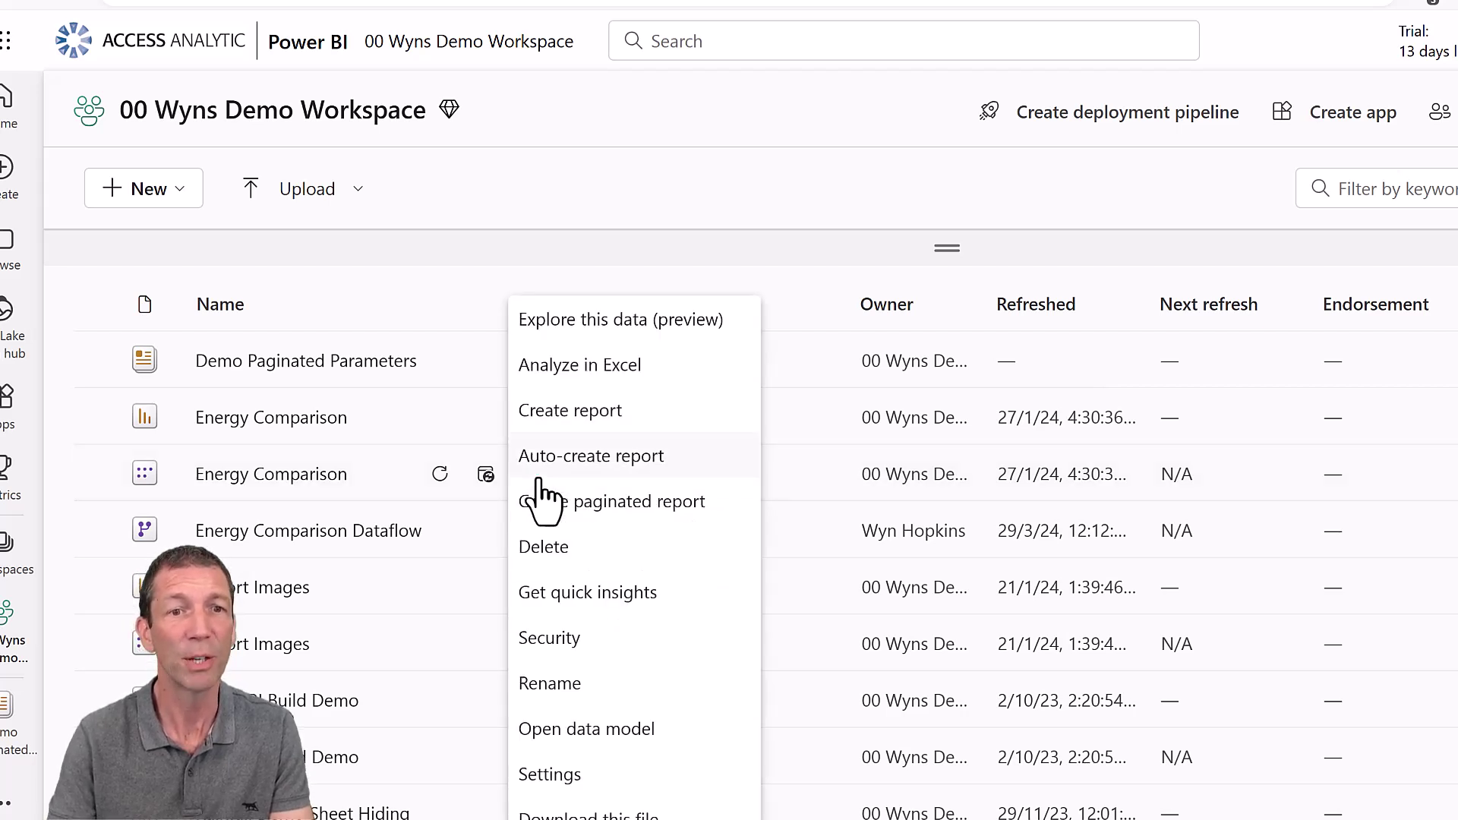
click(594, 509)
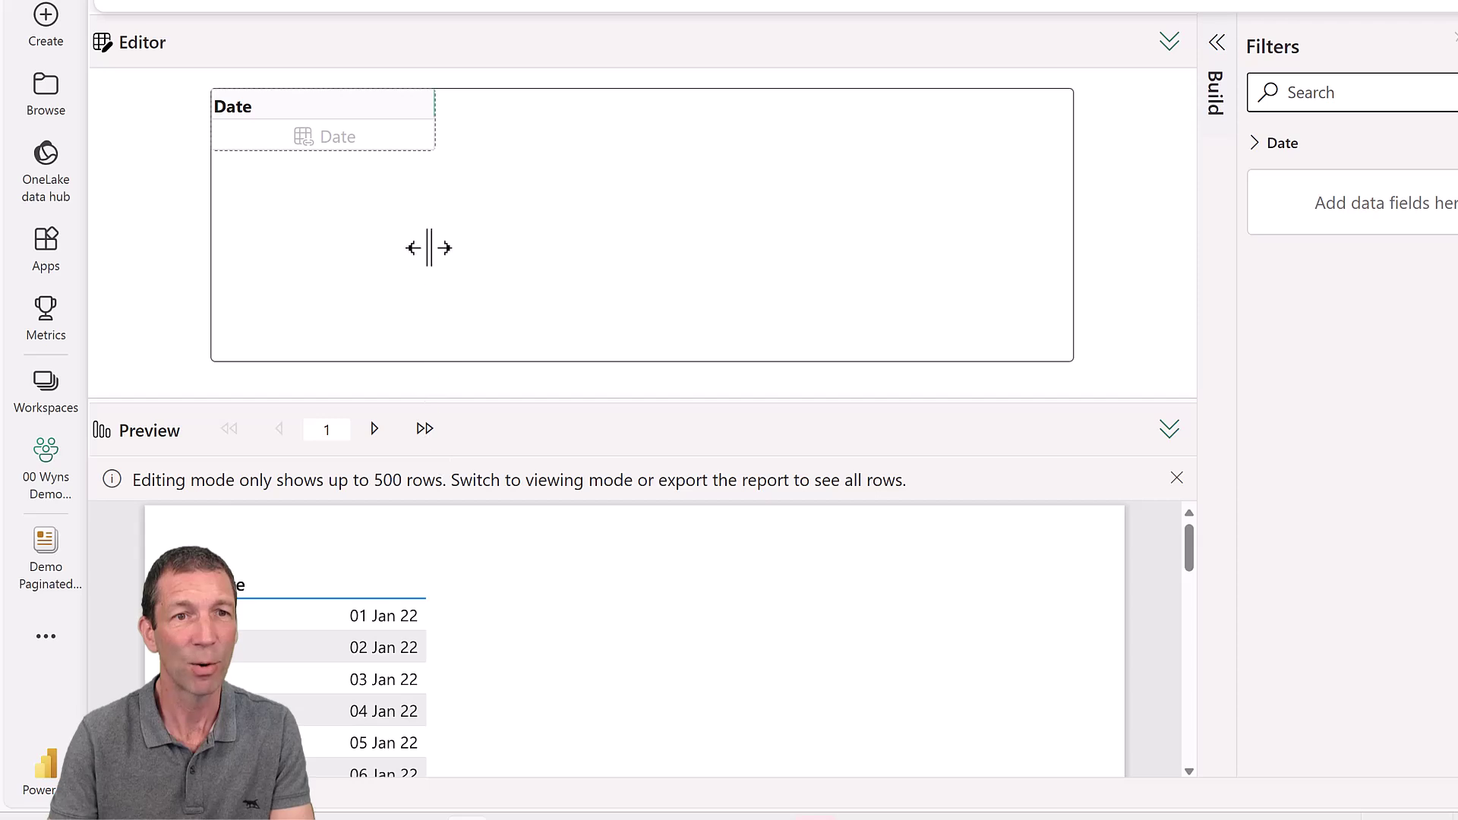
Narrow the Date column and add Usage kWh and Generation kWh from MyMeasures
drag(431, 110, 338, 117)
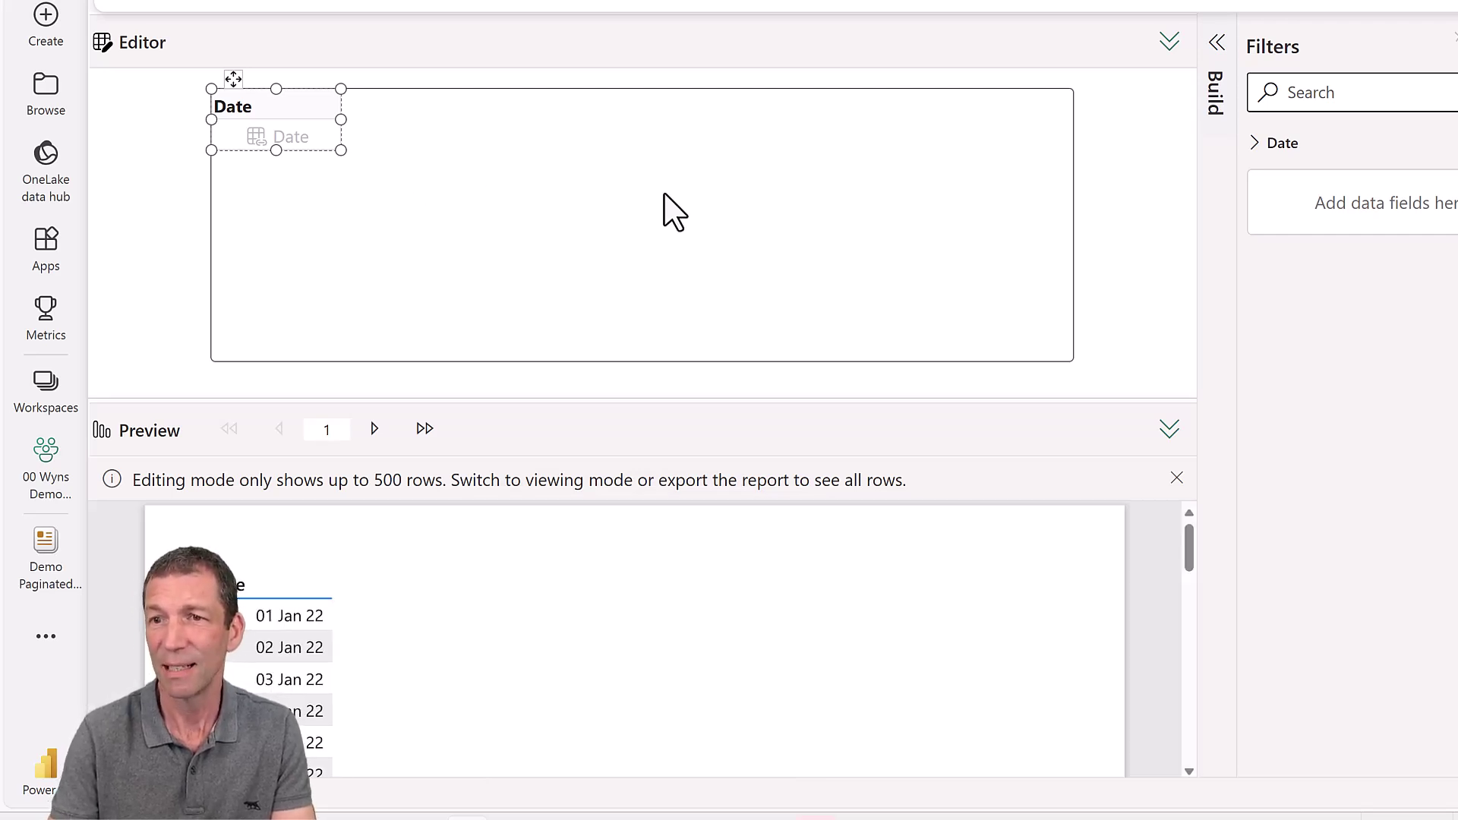
click(1293, 218)
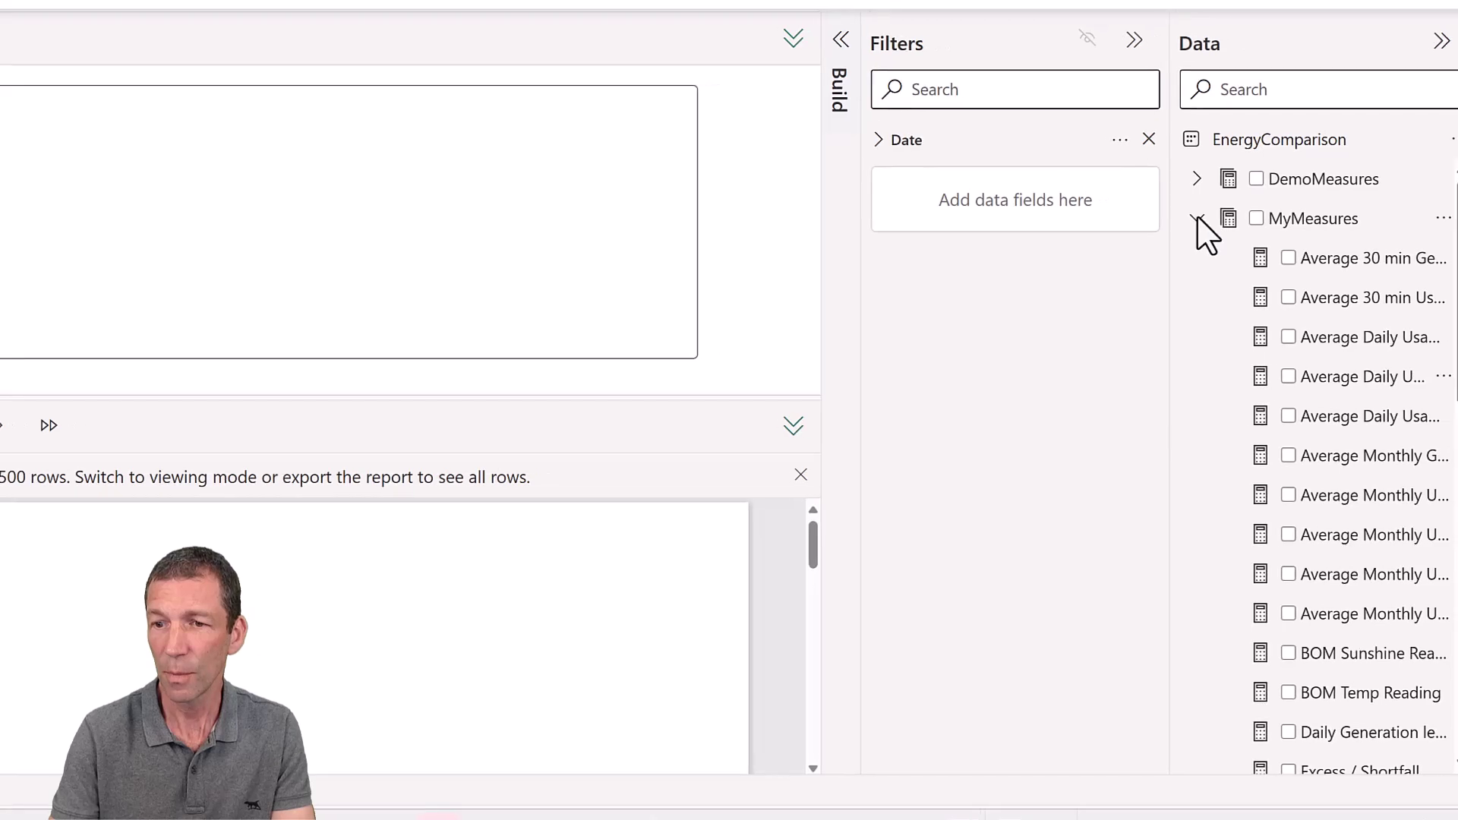
scroll(1215, 319, down, 4)
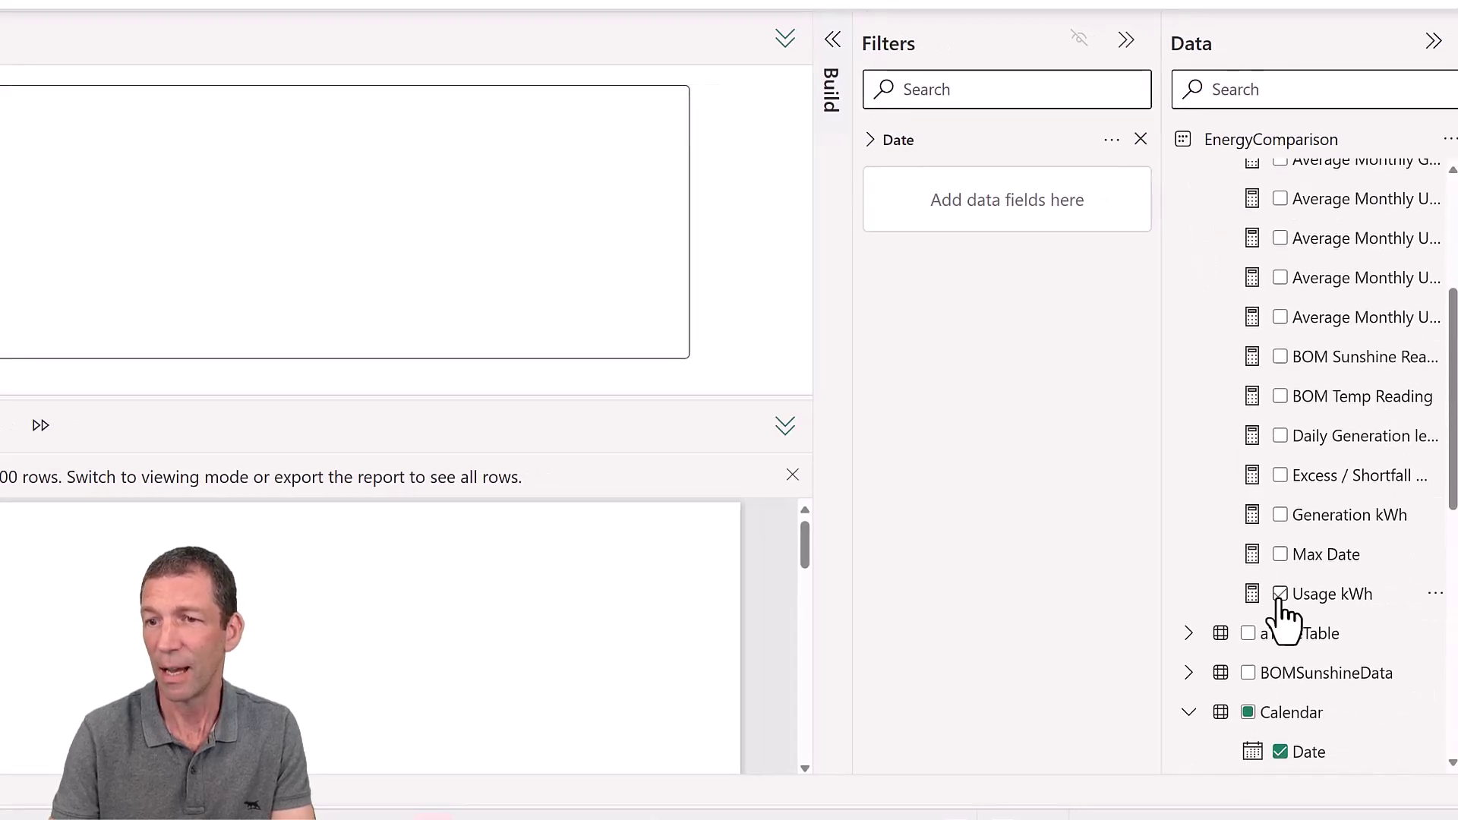
click(1280, 596)
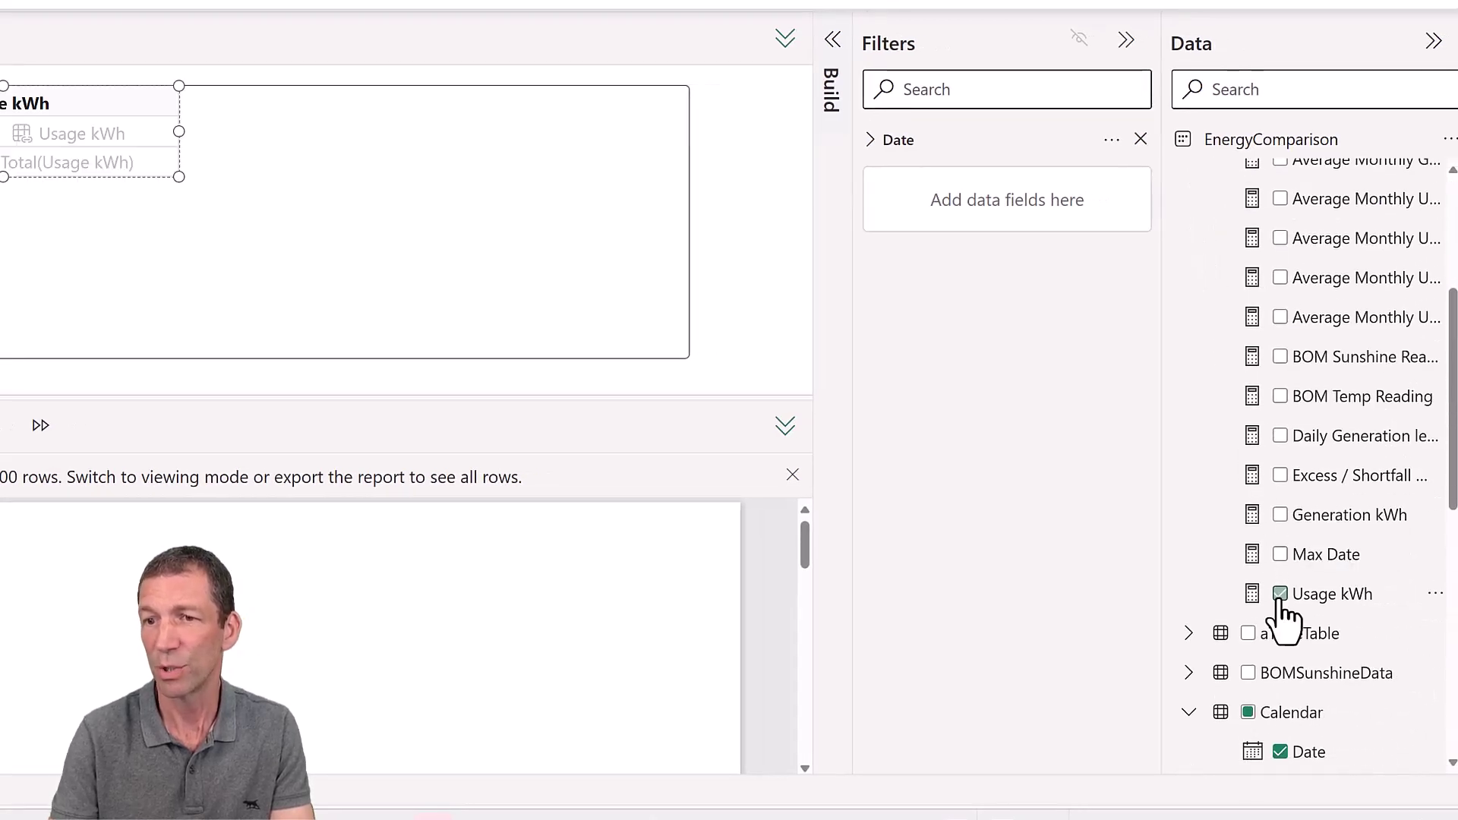
click(1280, 516)
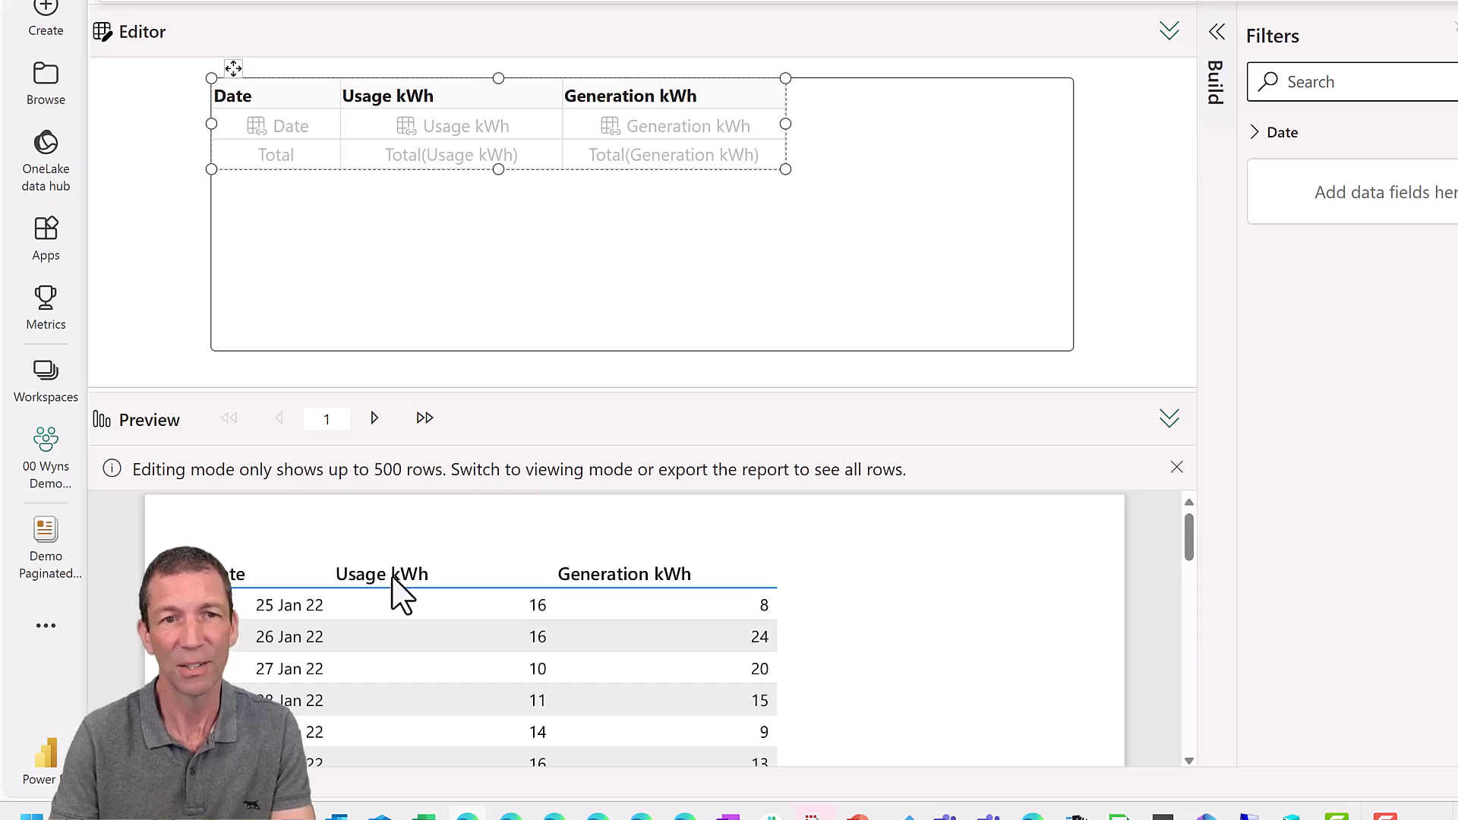
Choose Minimal as the Table Style in the Build pane's Format settings
click(1218, 34)
click(1026, 114)
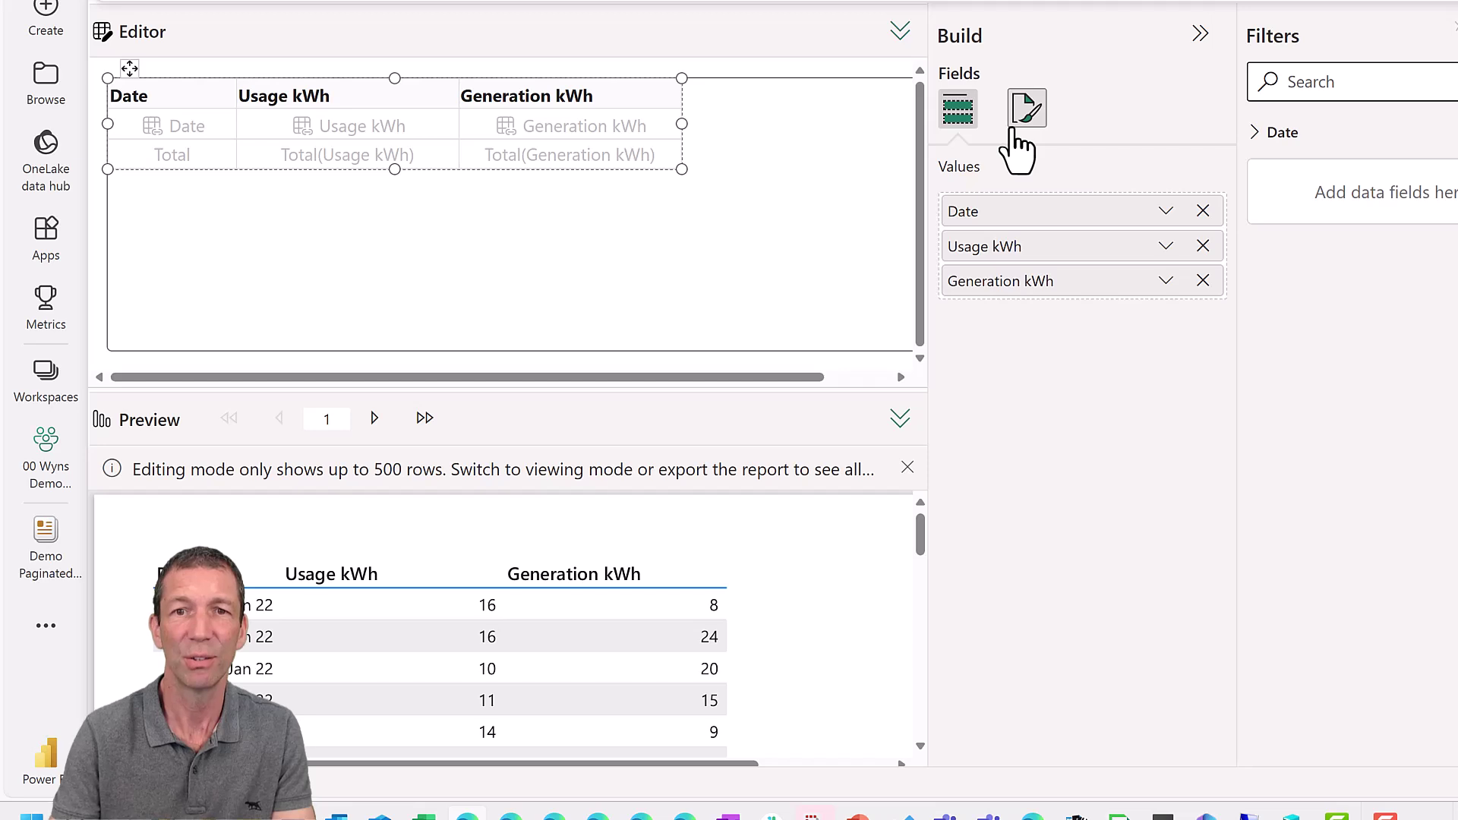
click(1038, 250)
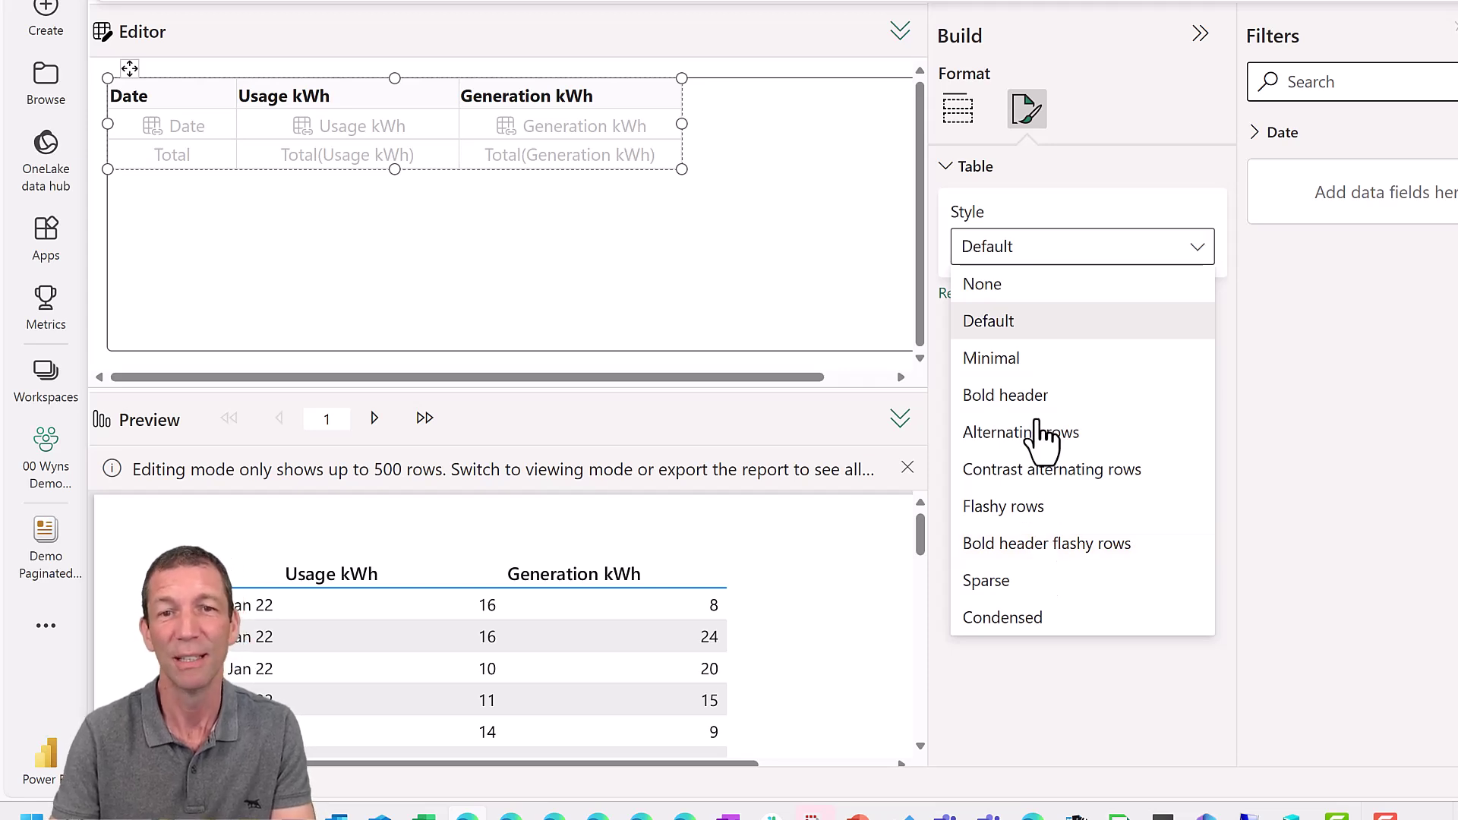
click(1037, 360)
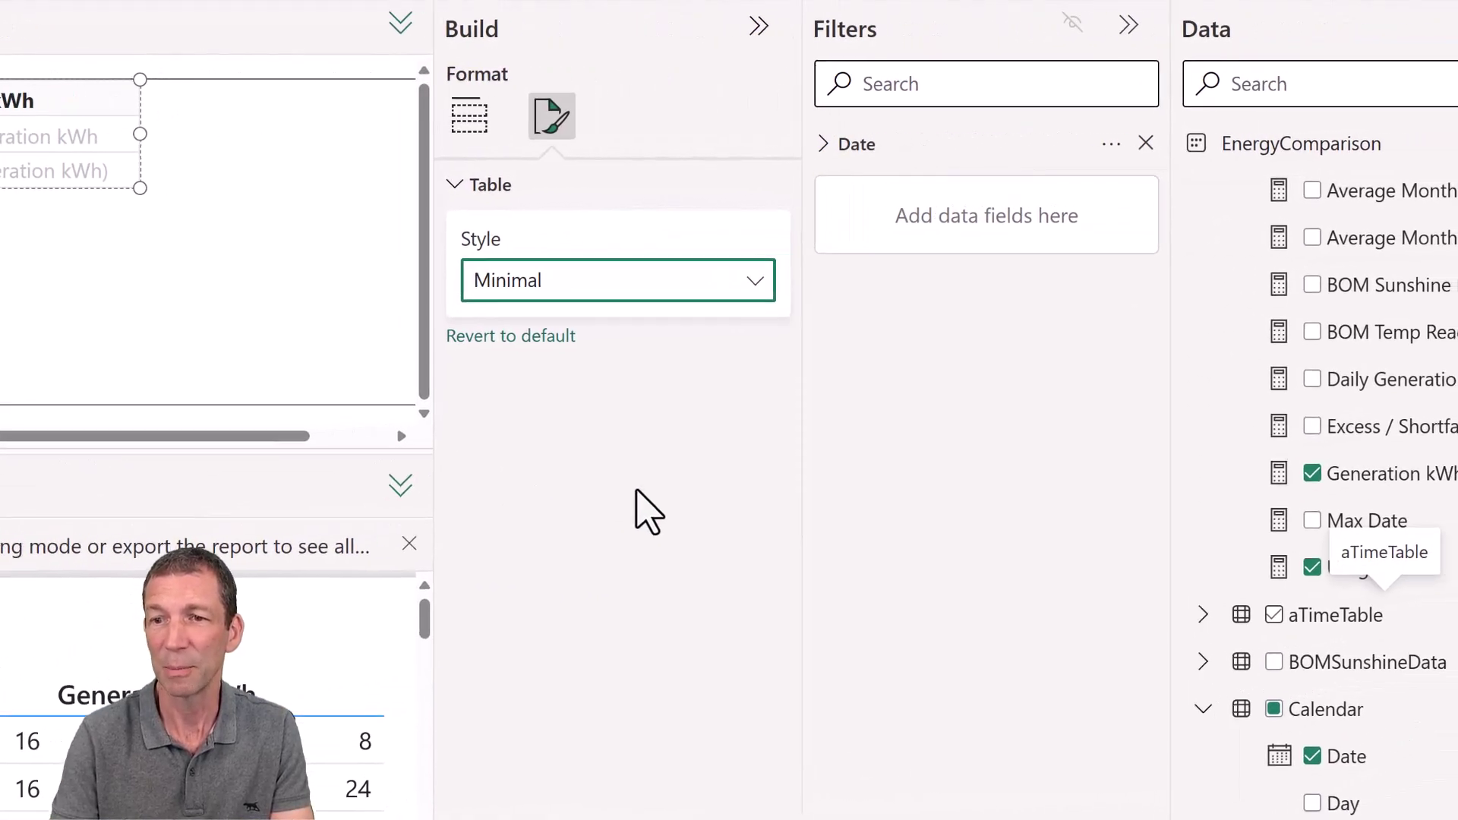
Add Calendar Year as a filter and convert it into a viewer parameter
scroll(1260, 642, down, 3)
scroll(1261, 635, down, 3)
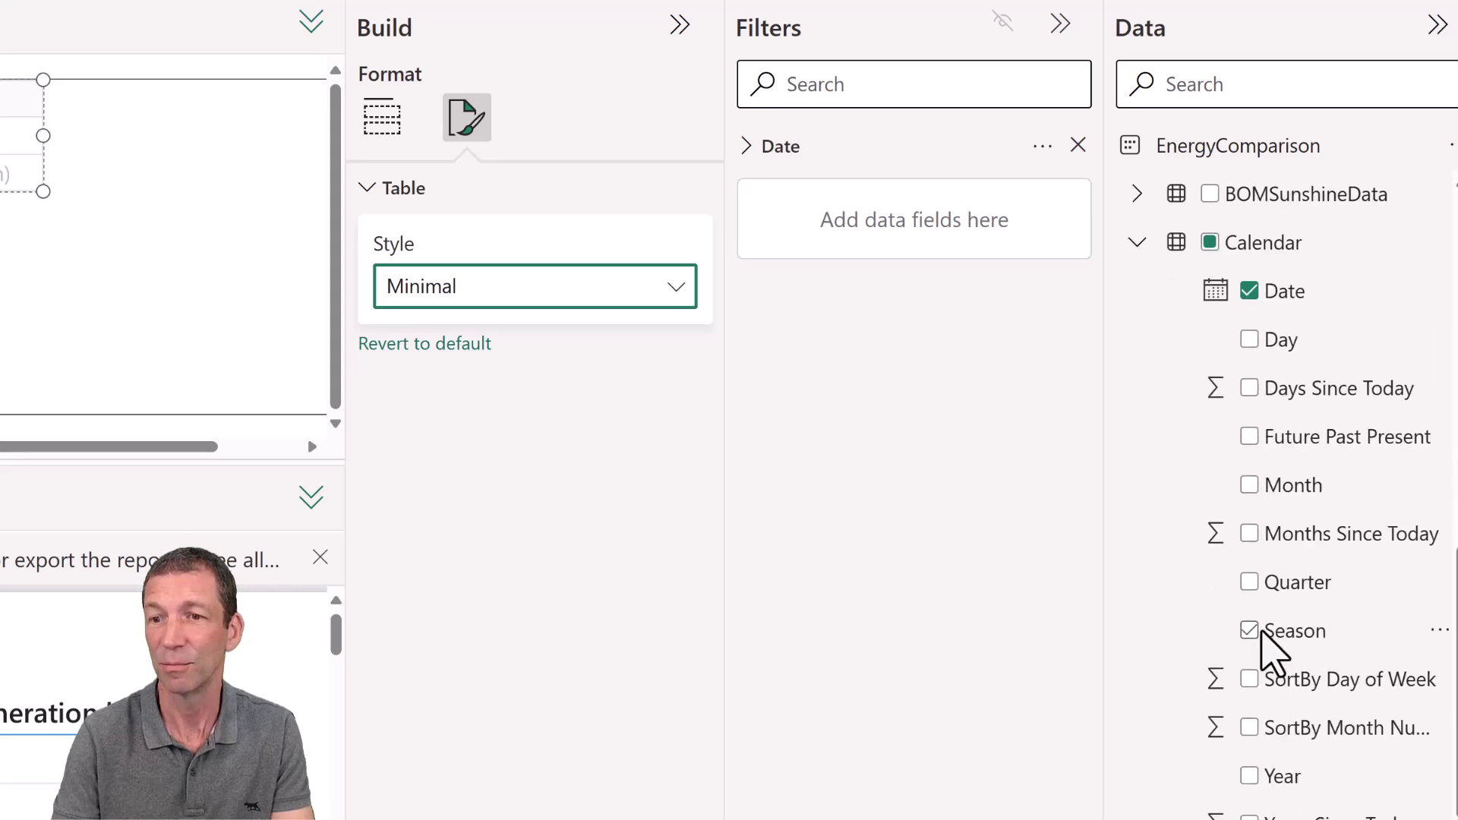
drag(1291, 779, 908, 258)
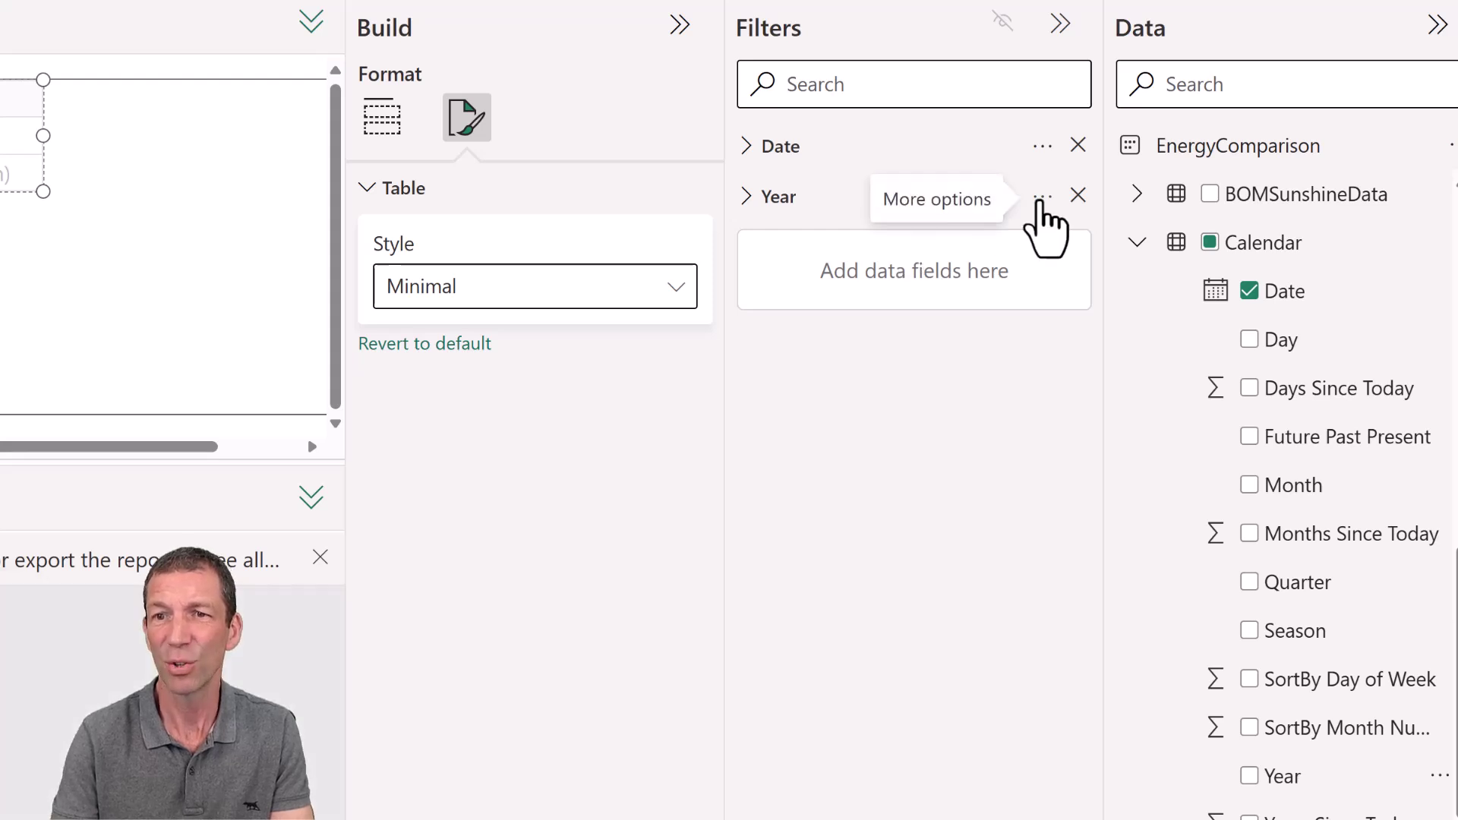
click(1043, 198)
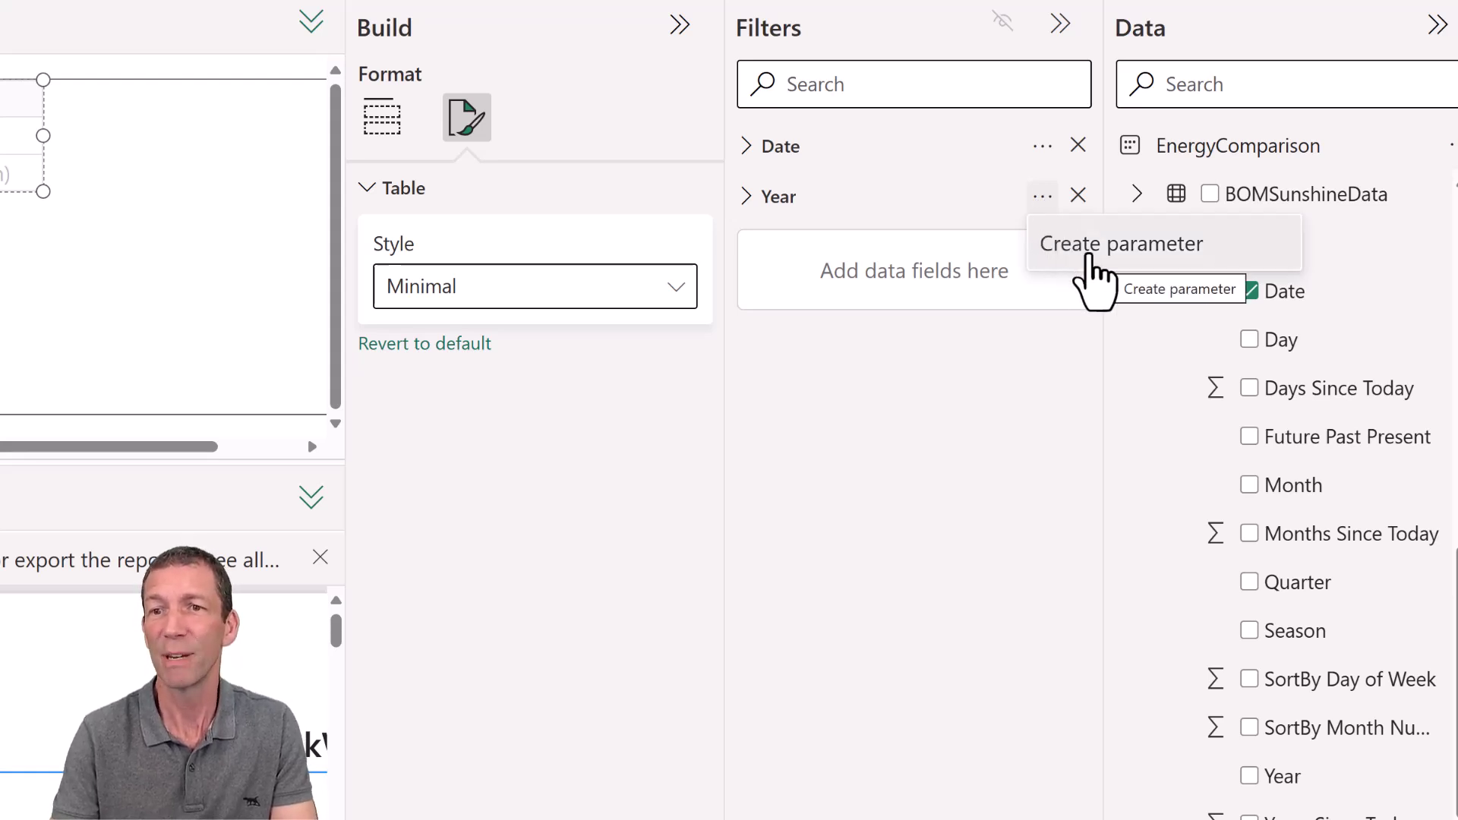
click(1097, 254)
click(605, 458)
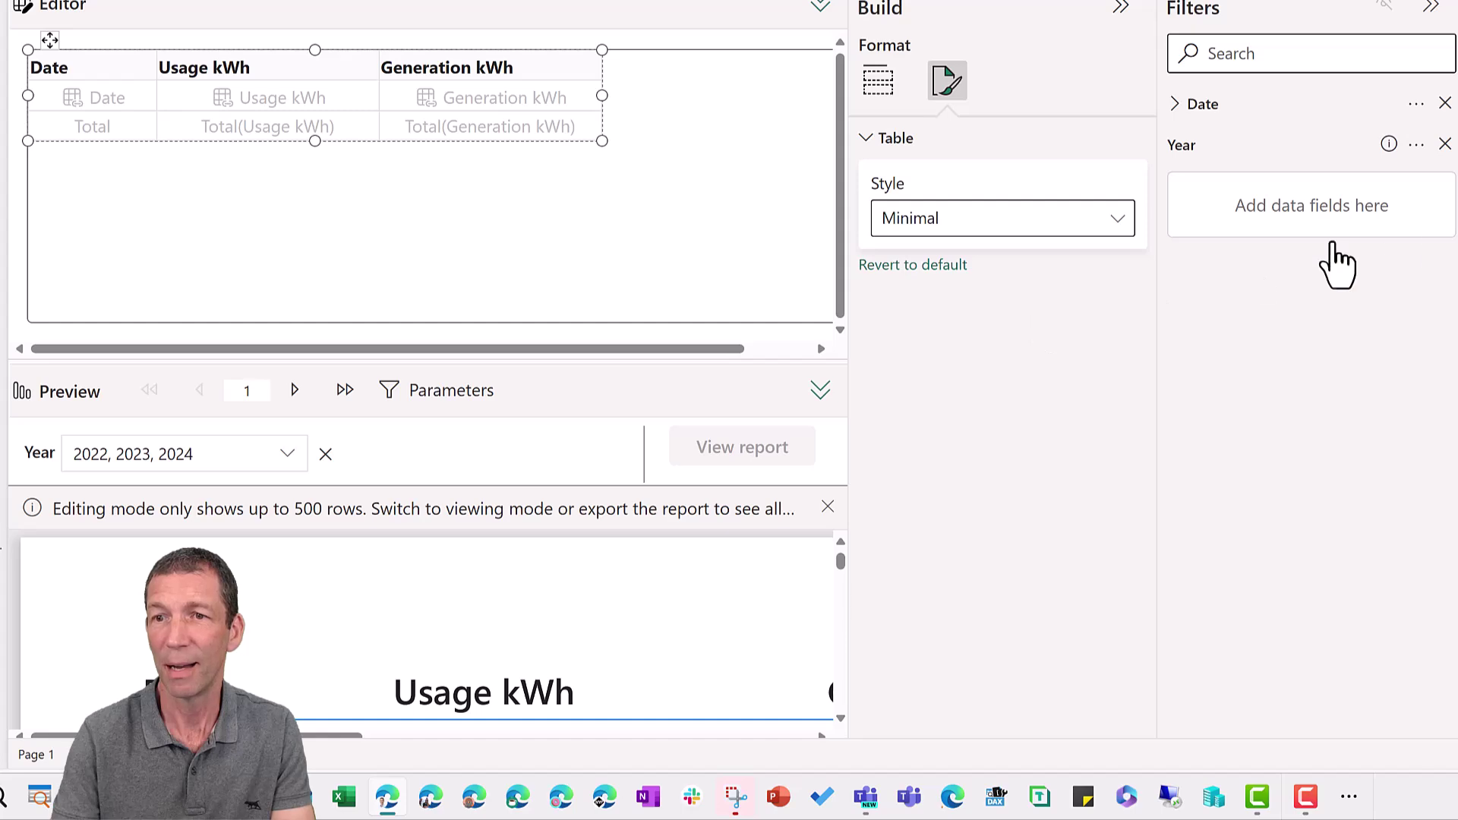
Add aTimeTable Tarriff Band as a filter and convert it into a viewer parameter
drag(1325, 400, 1030, 221)
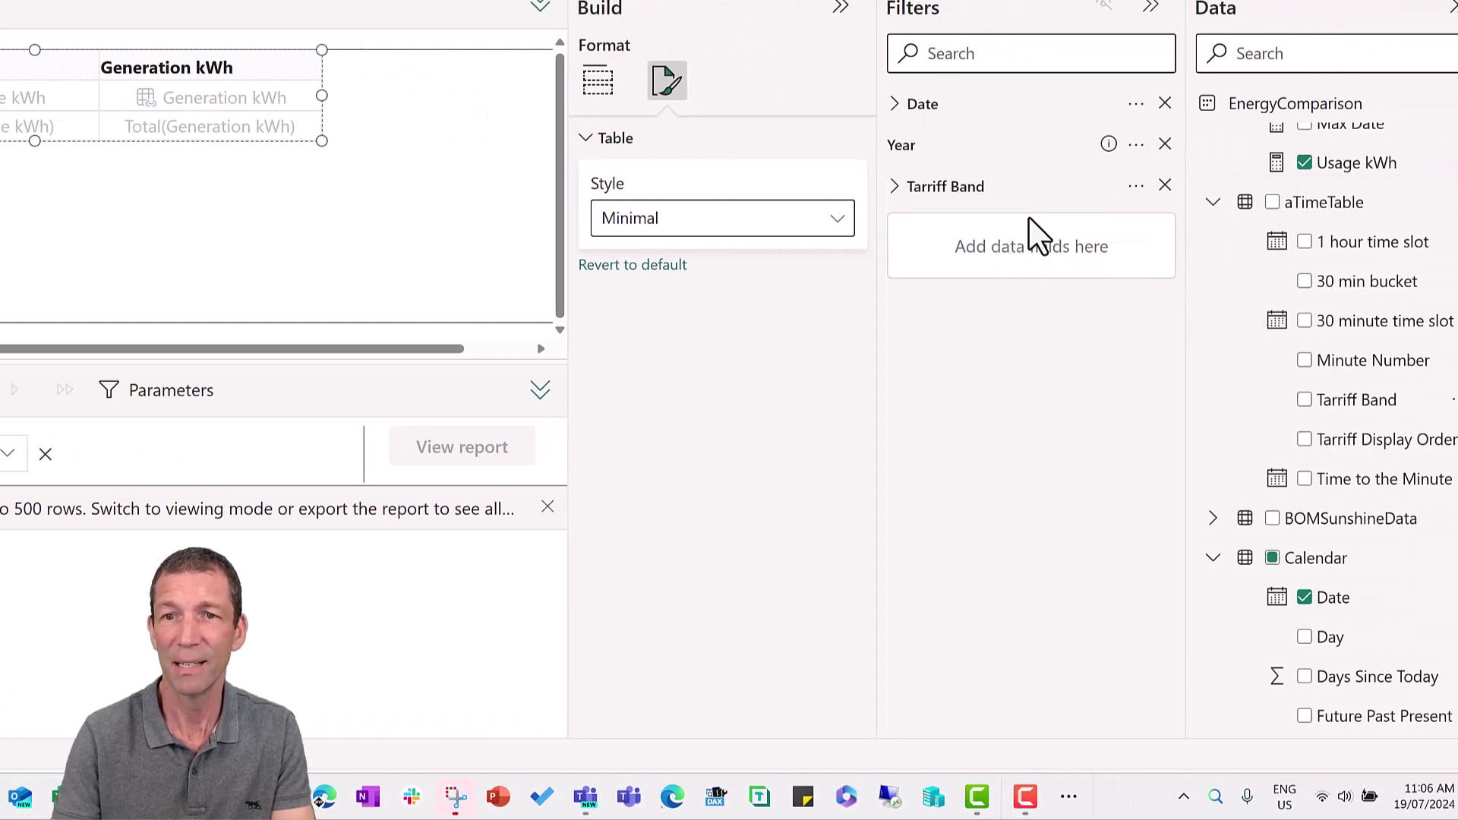
click(1135, 188)
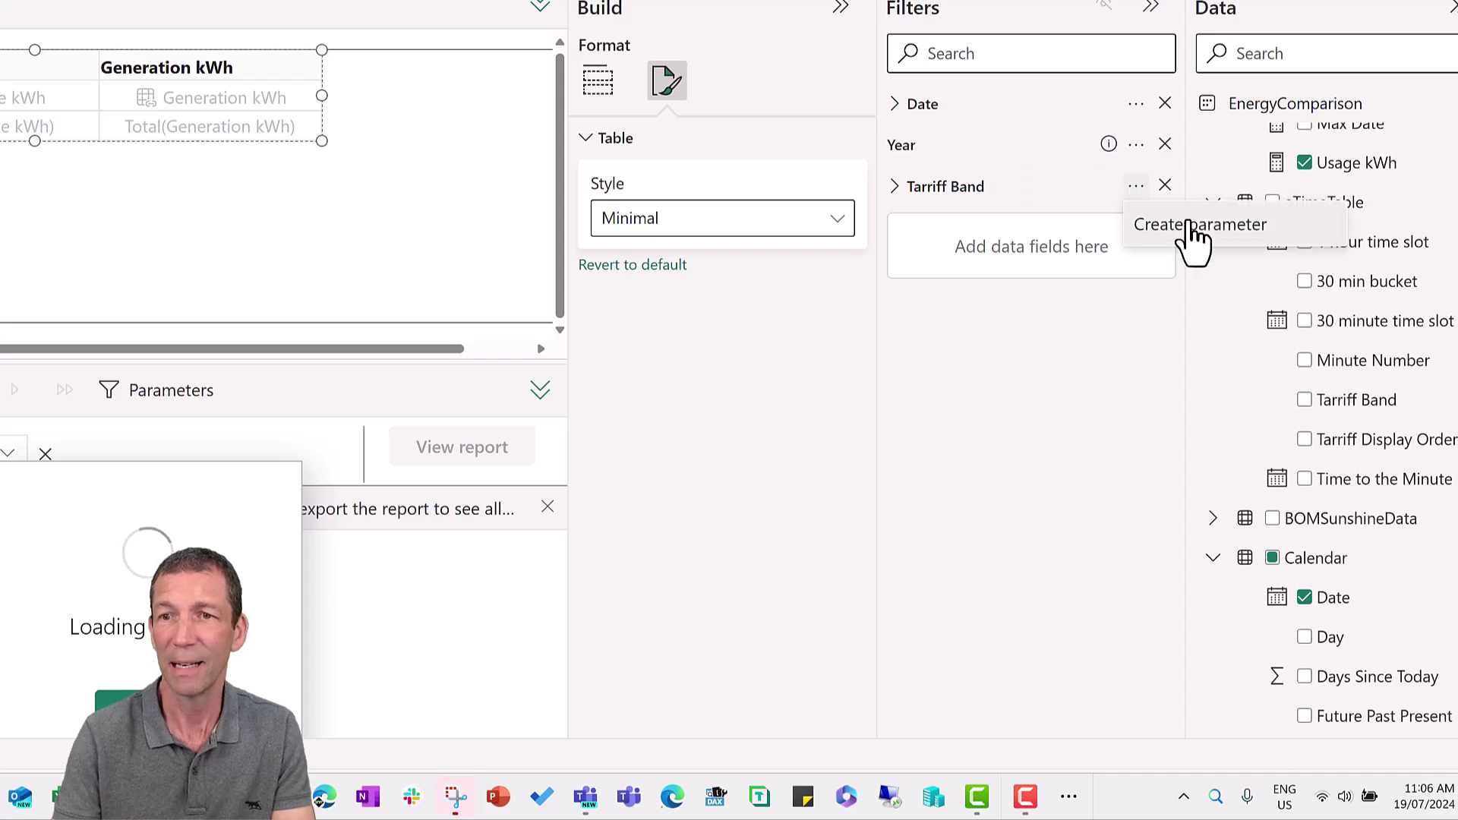
click(1213, 228)
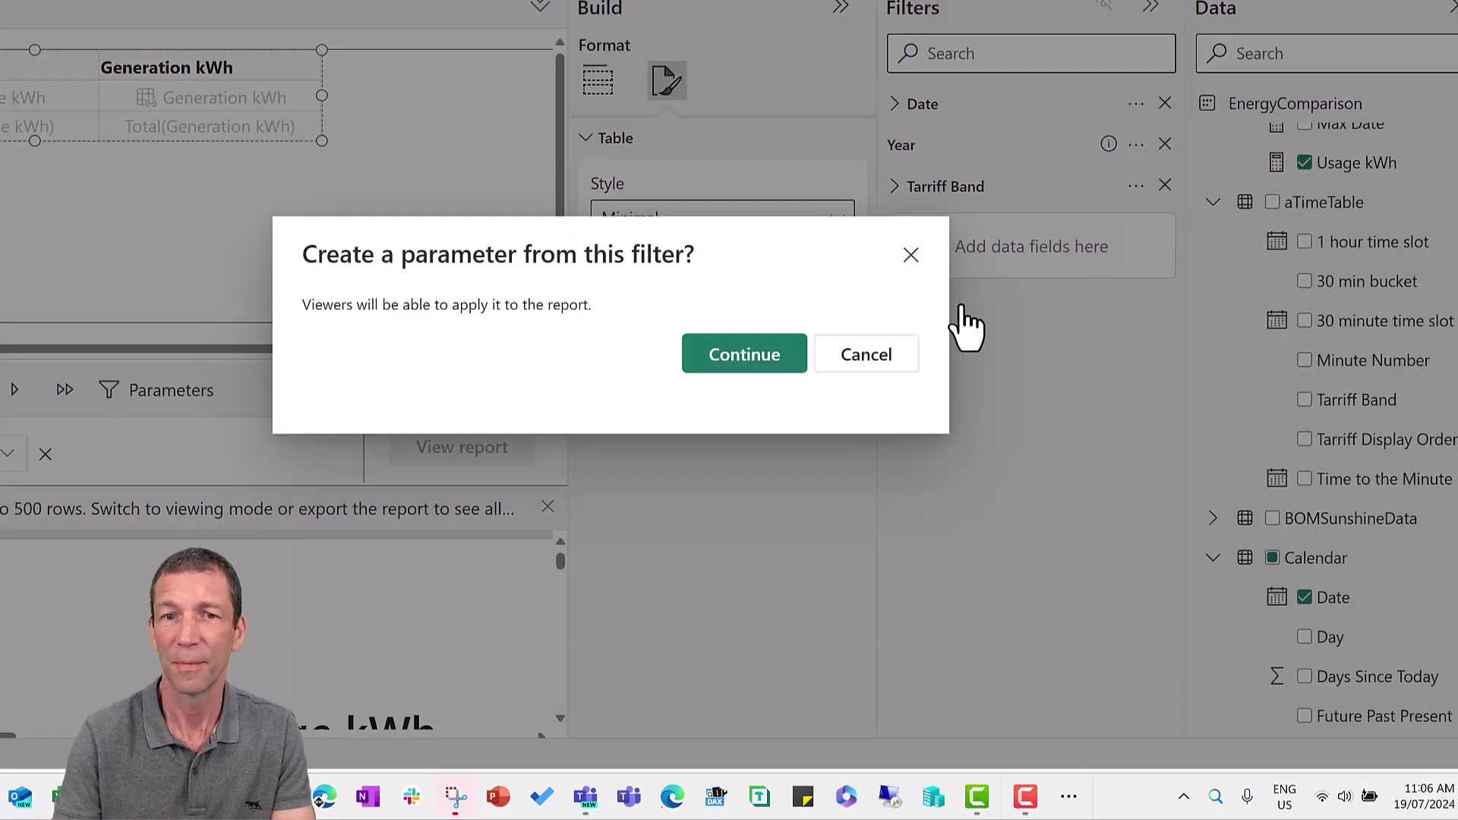
click(759, 364)
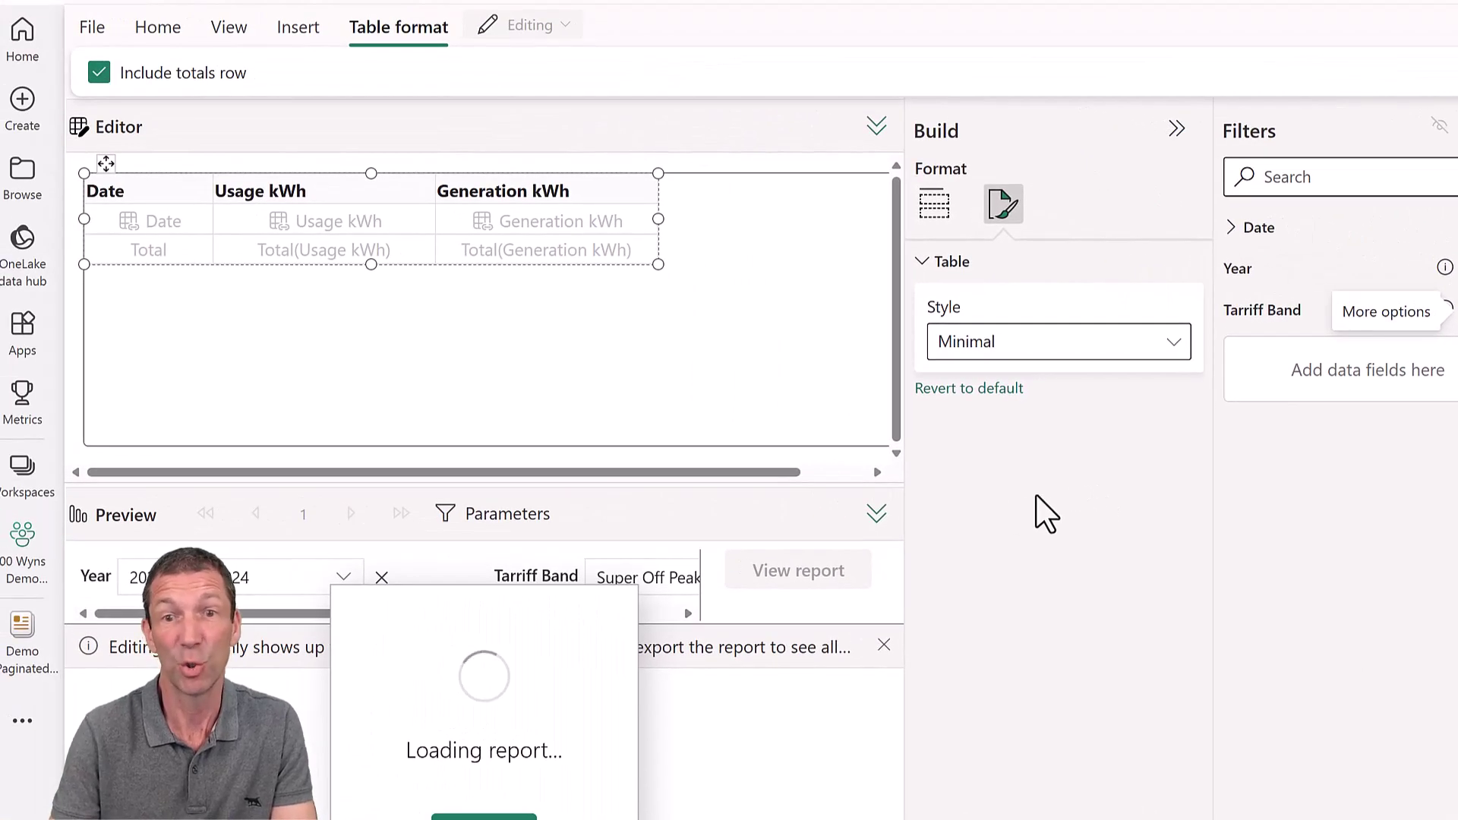
drag(487, 611, 438, 629)
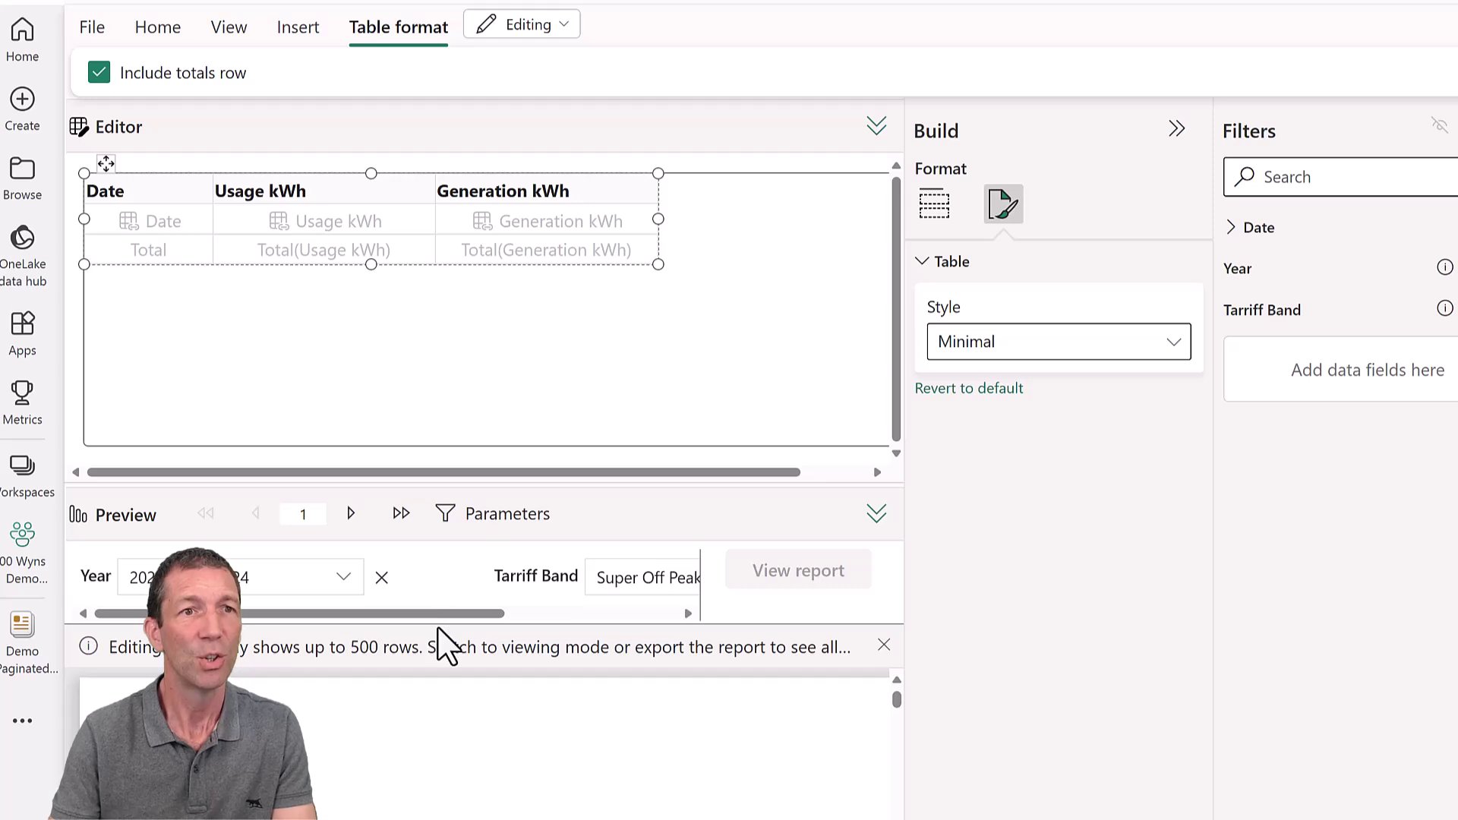
click(290, 34)
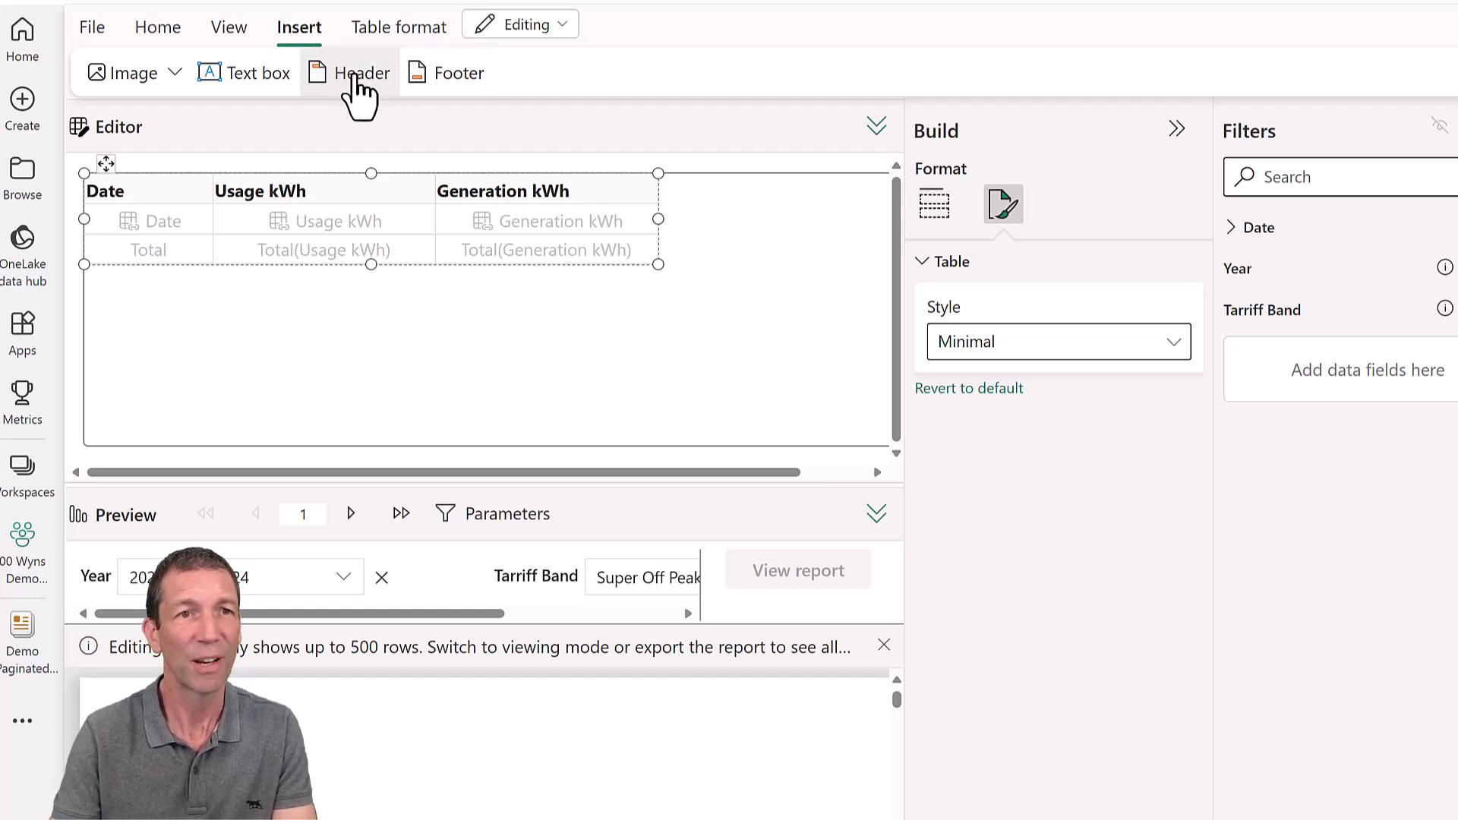
Insert a page header, browse its Field options, then close the header
click(354, 76)
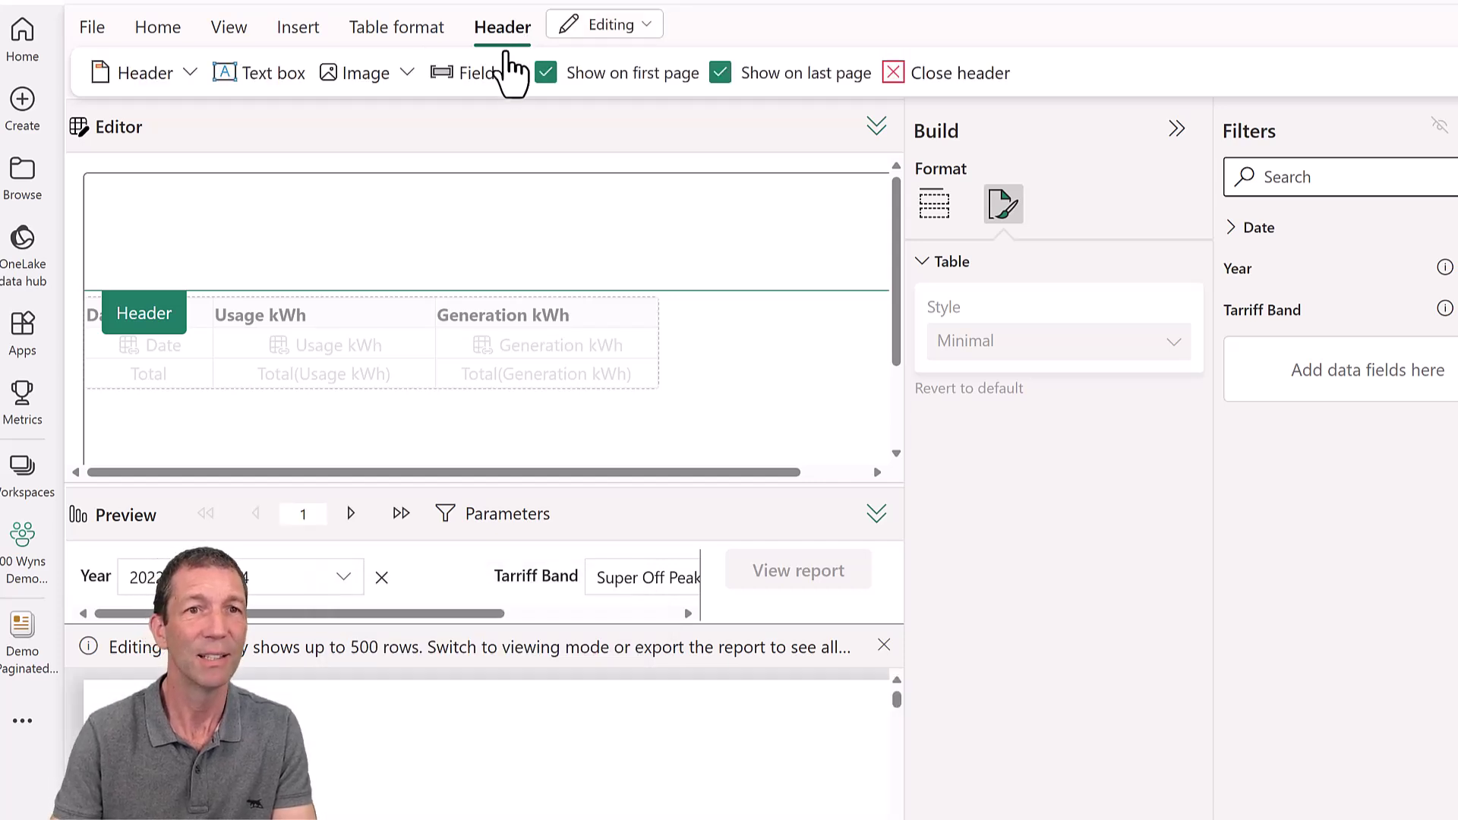
click(507, 76)
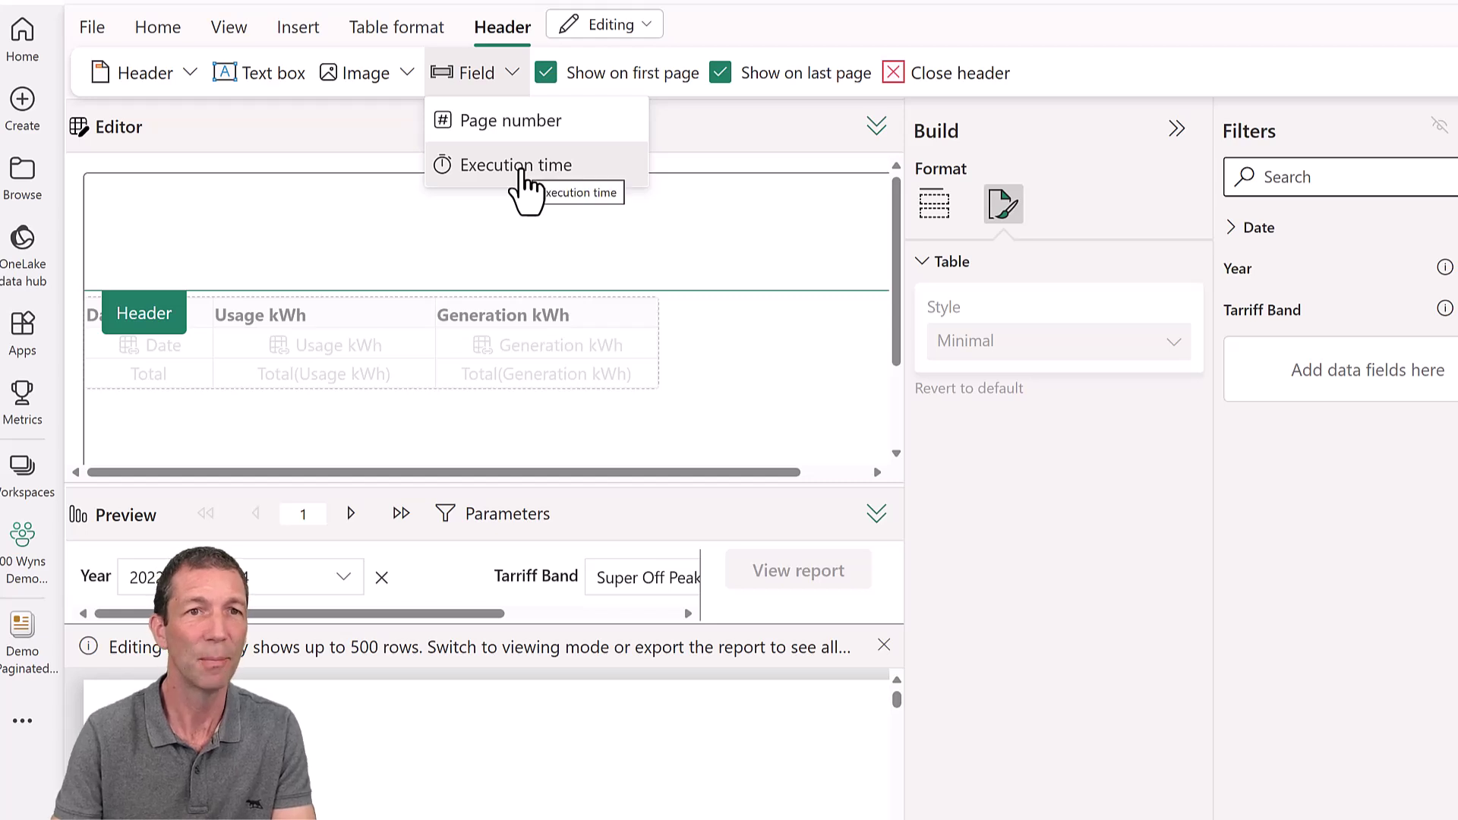
click(521, 165)
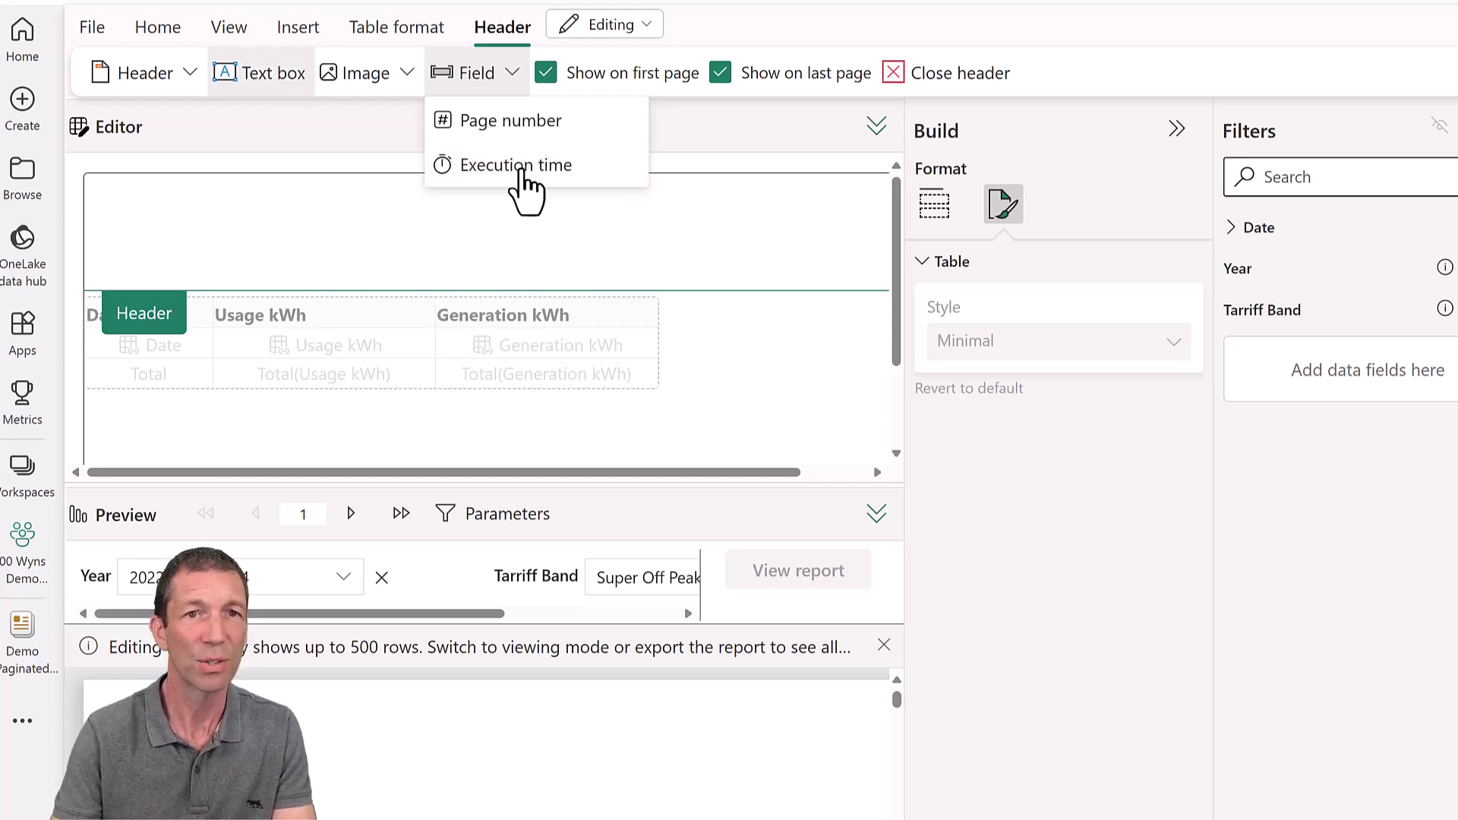
click(188, 73)
click(188, 73)
click(188, 73)
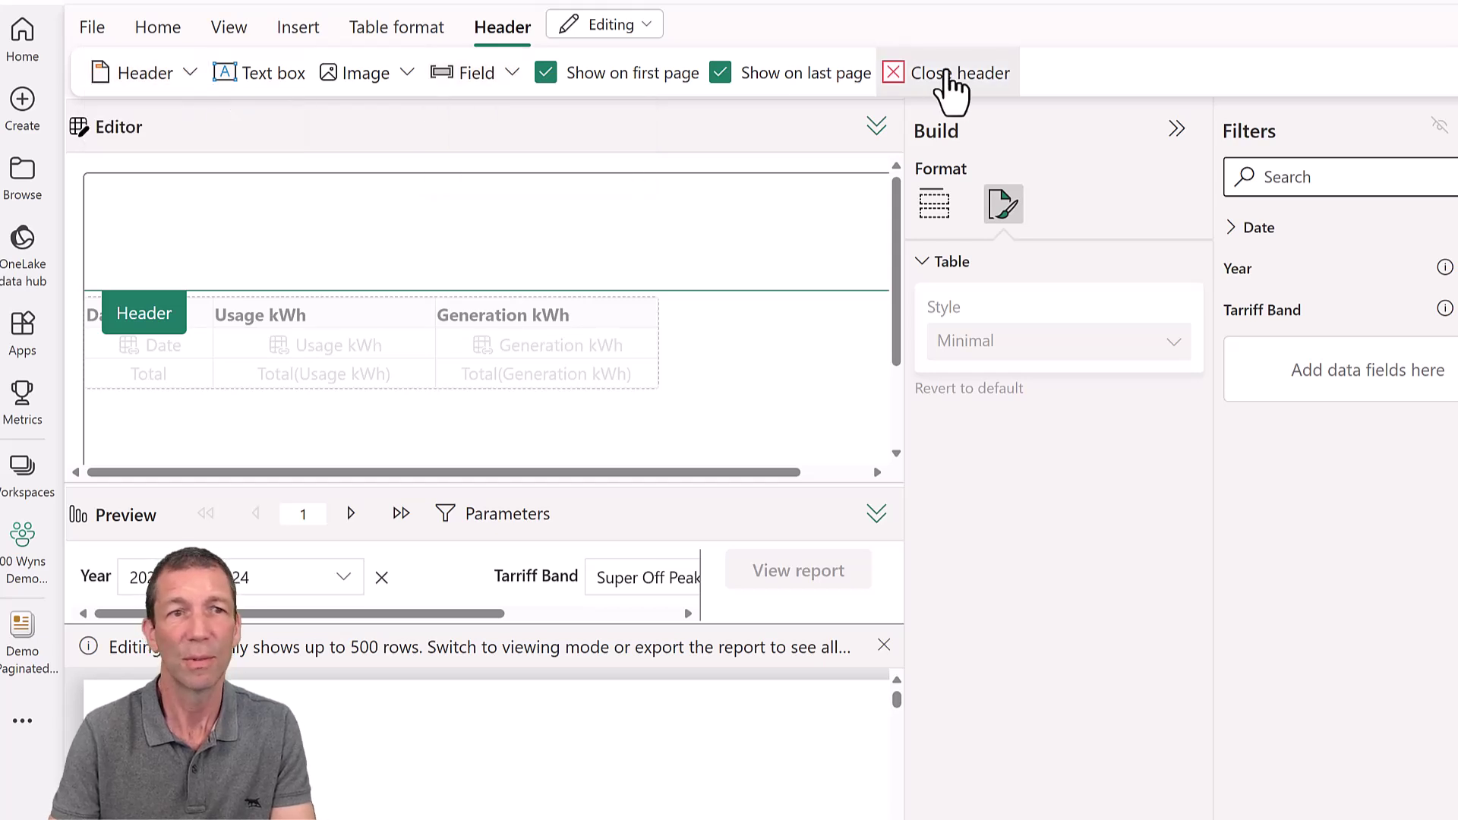
click(950, 74)
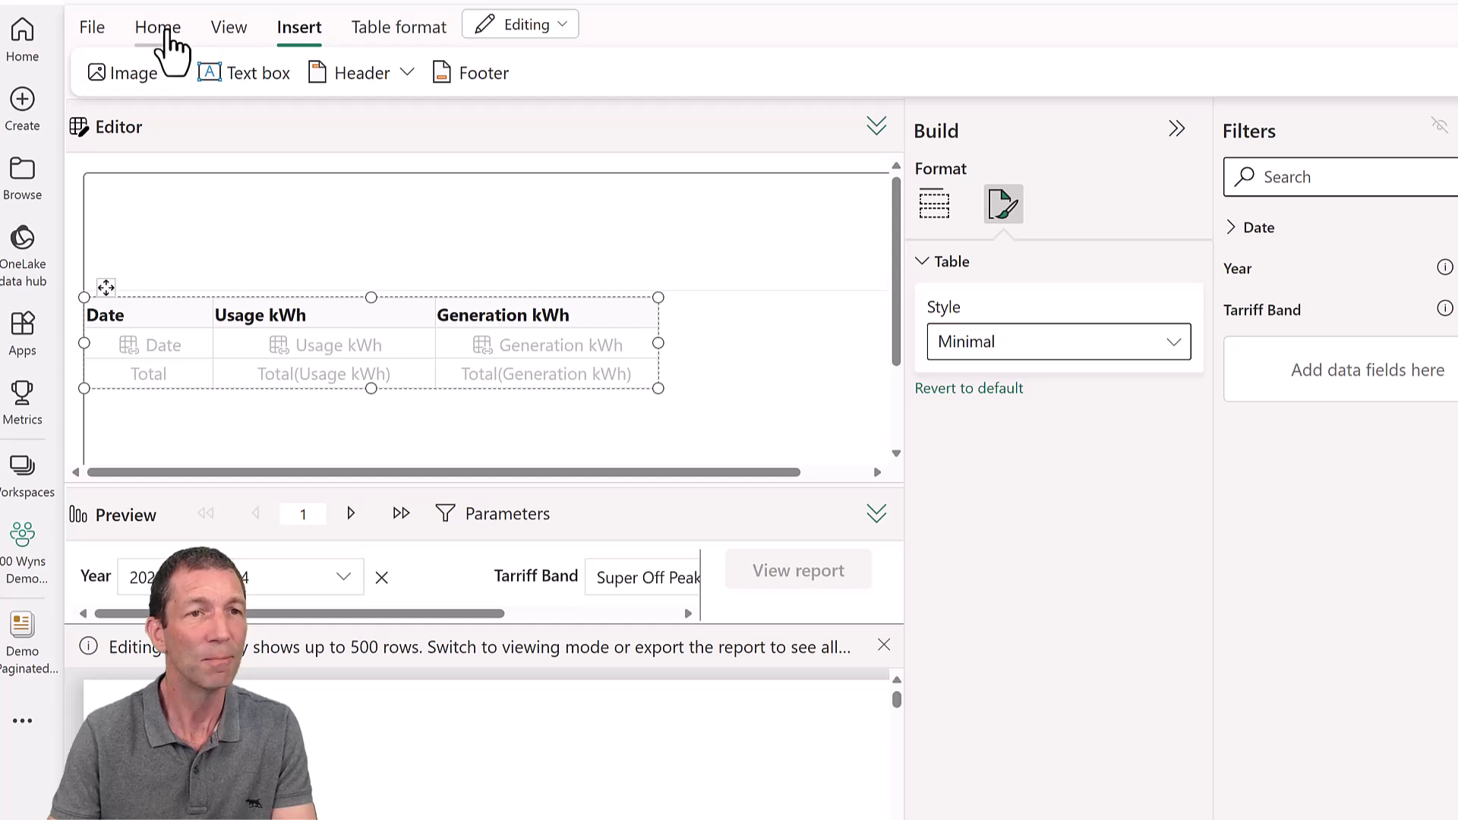
Save the report as 'Demo Param' in the demo workspace via File > Save
click(163, 30)
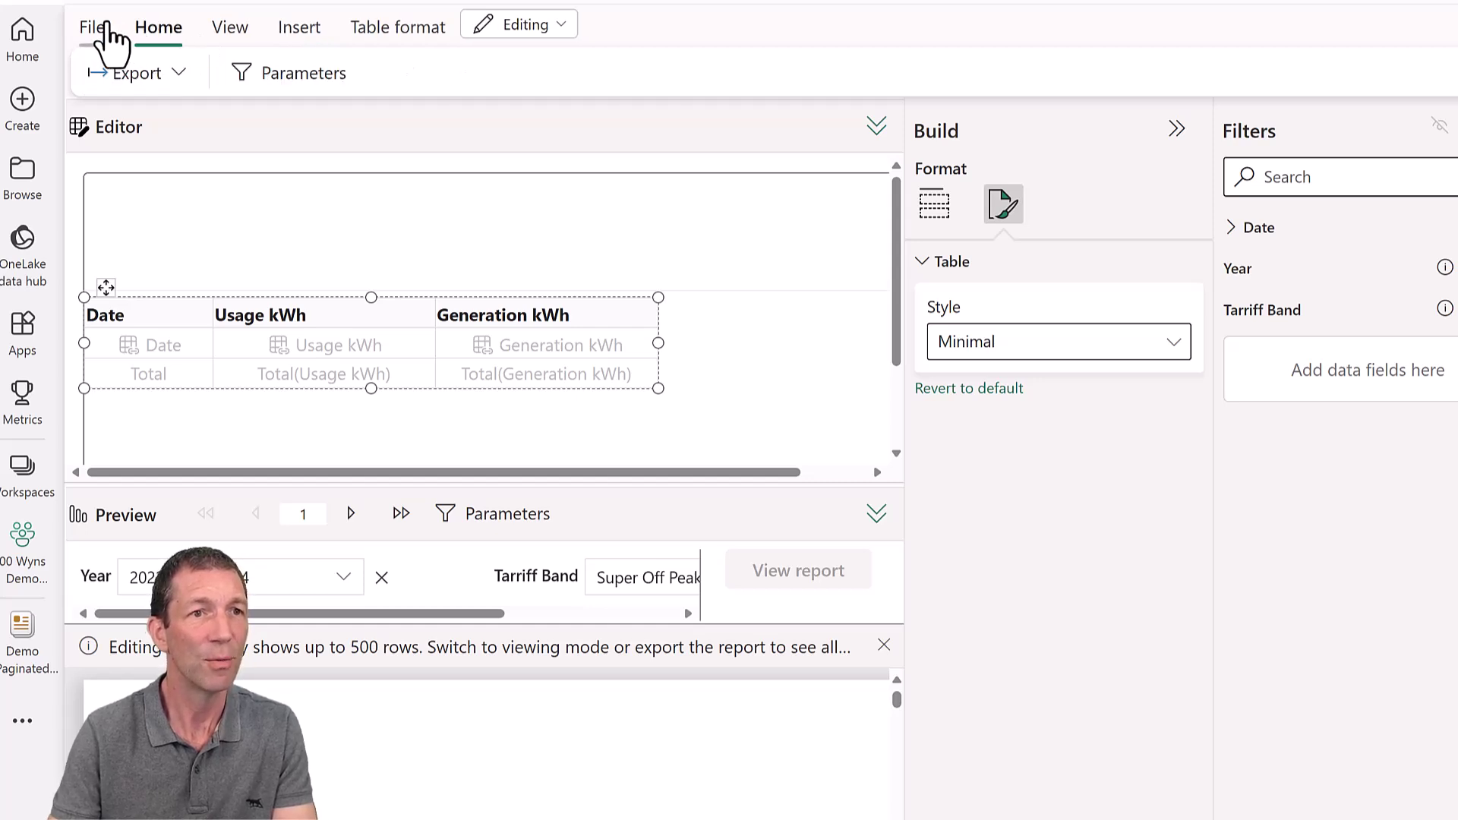
click(94, 30)
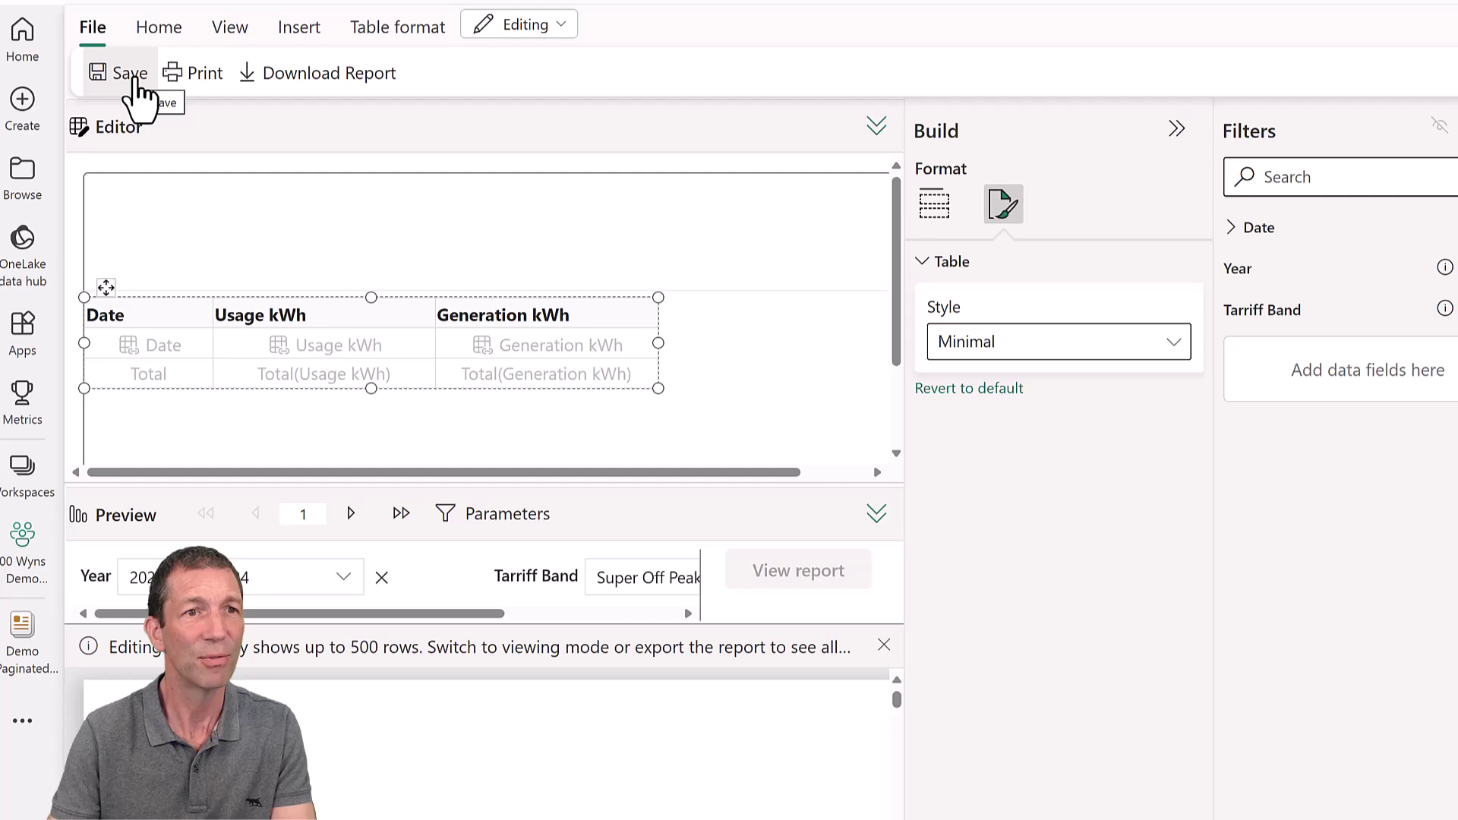
click(131, 73)
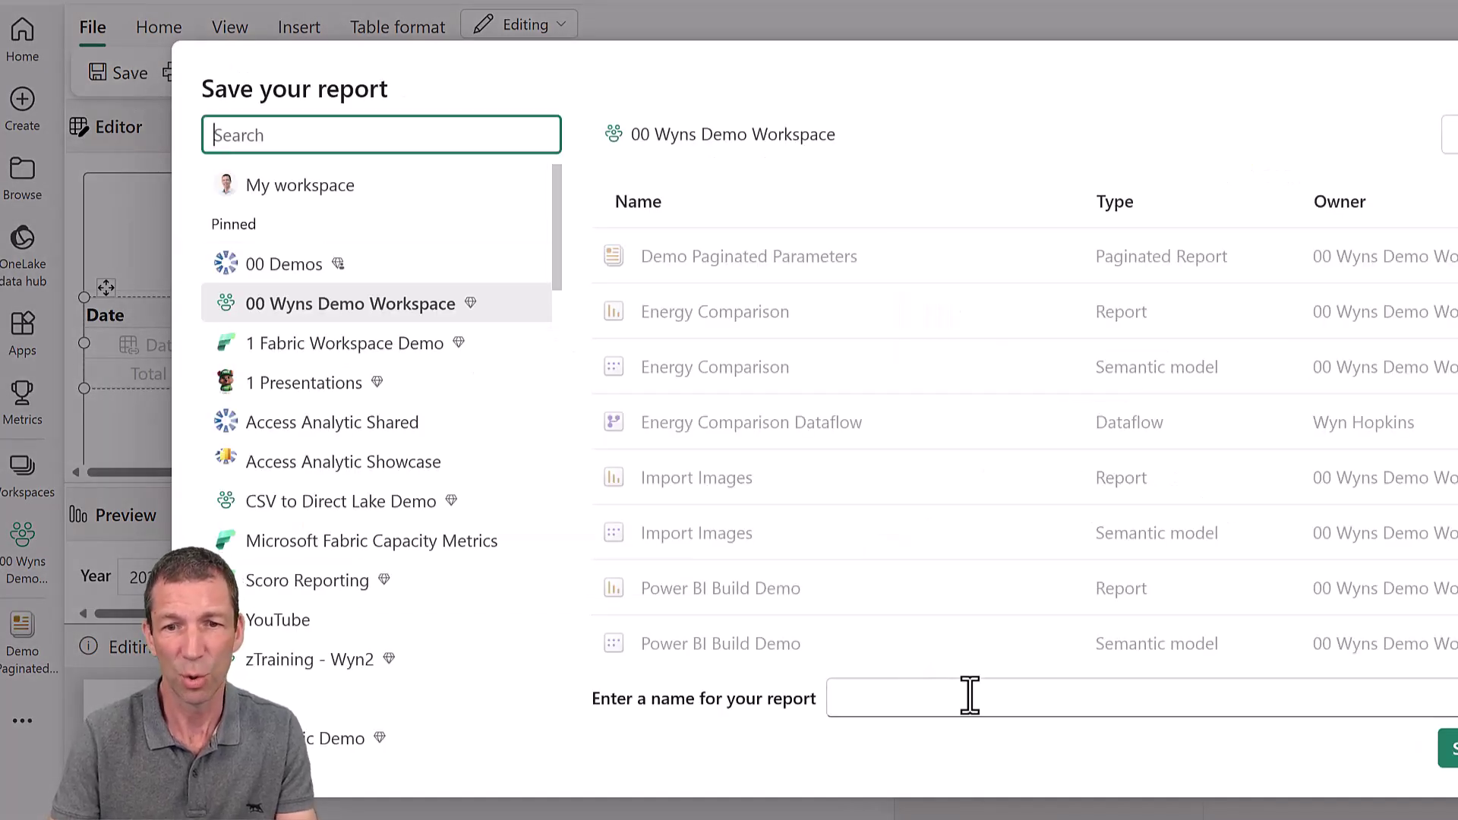
click(1002, 693)
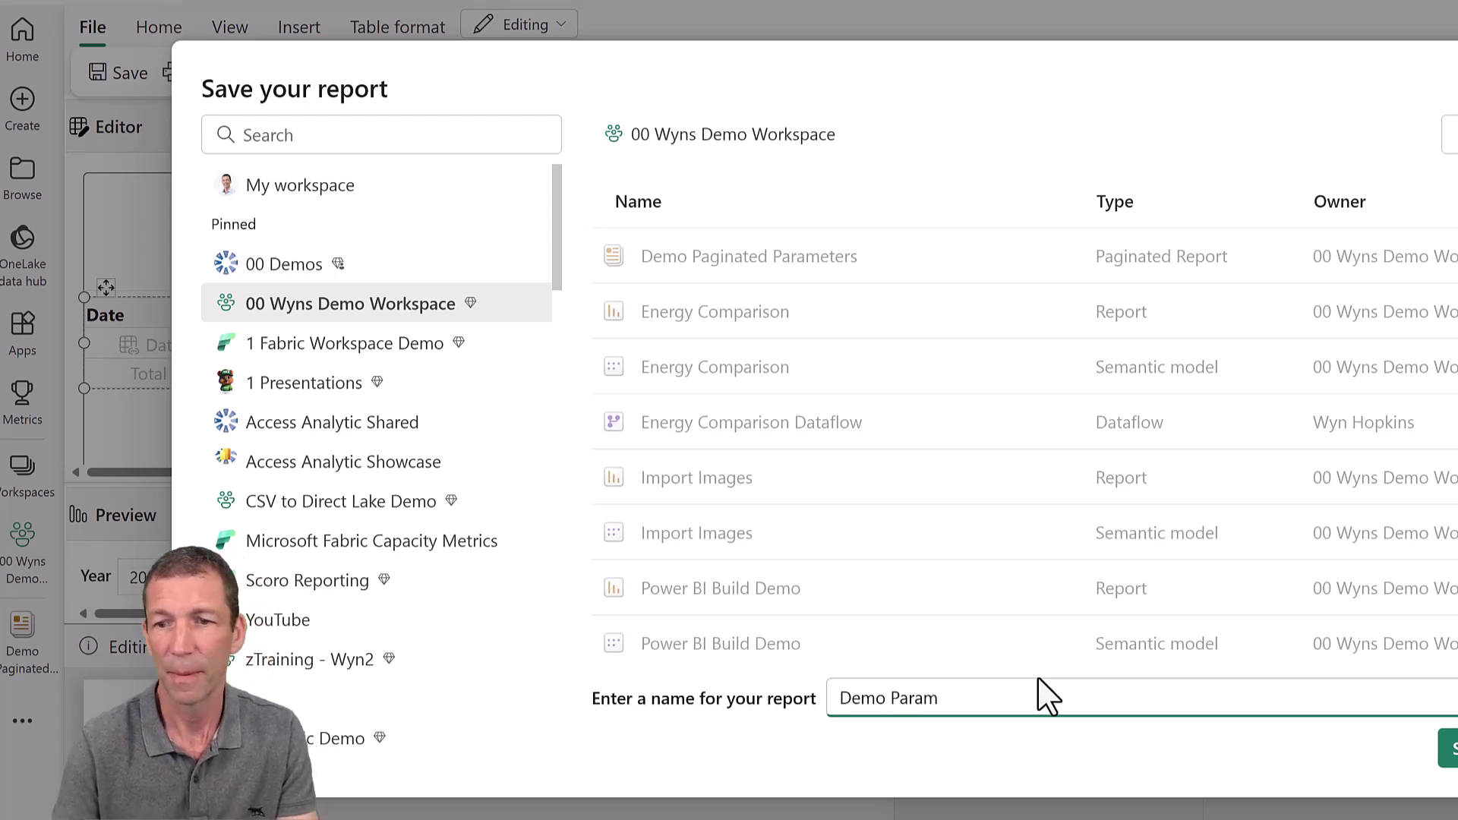
click(1448, 752)
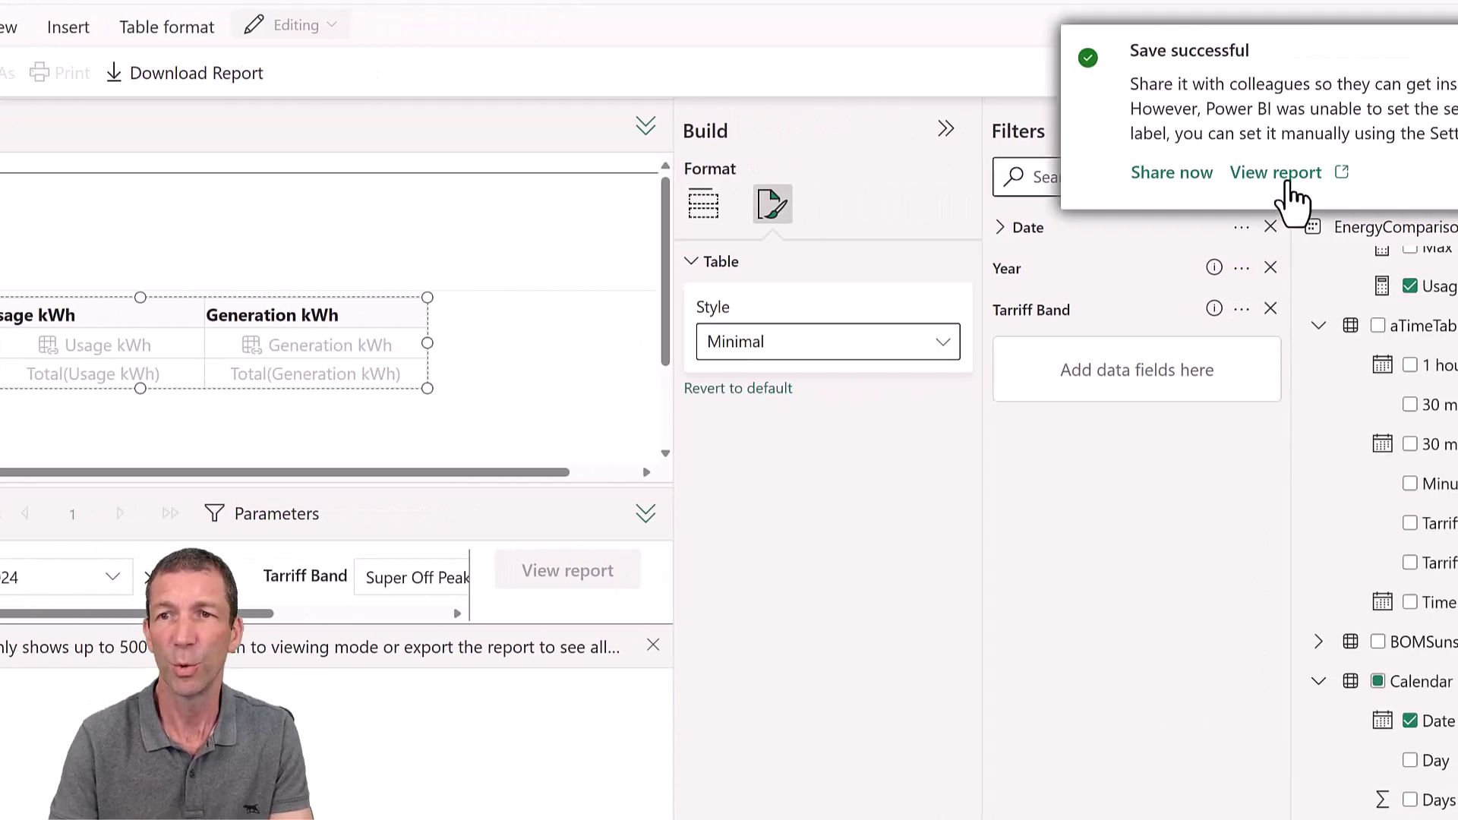
Open the saved report and view it with Year 2024 and Tarriff Band Off Peak
click(1283, 184)
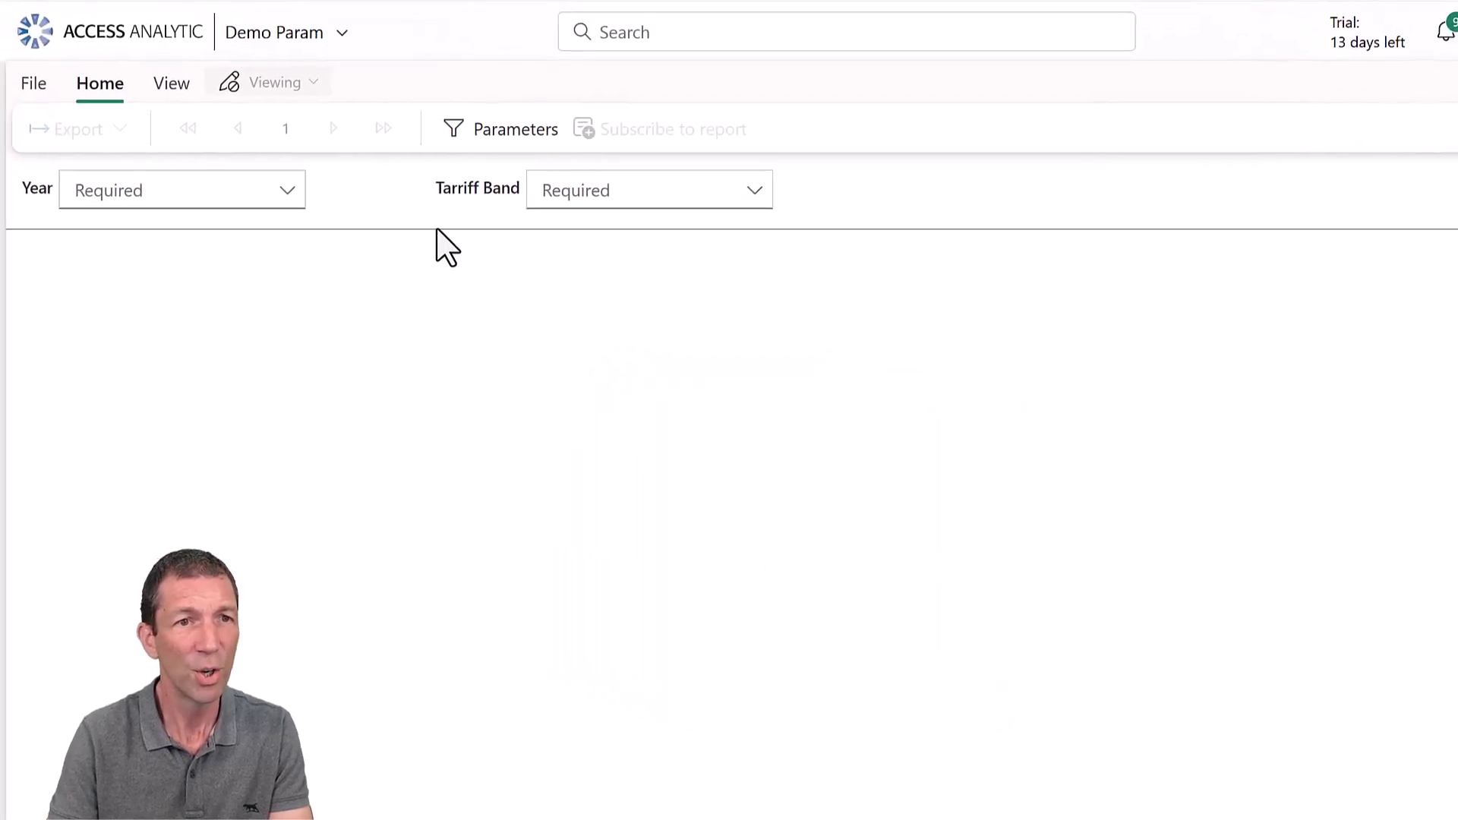
click(289, 193)
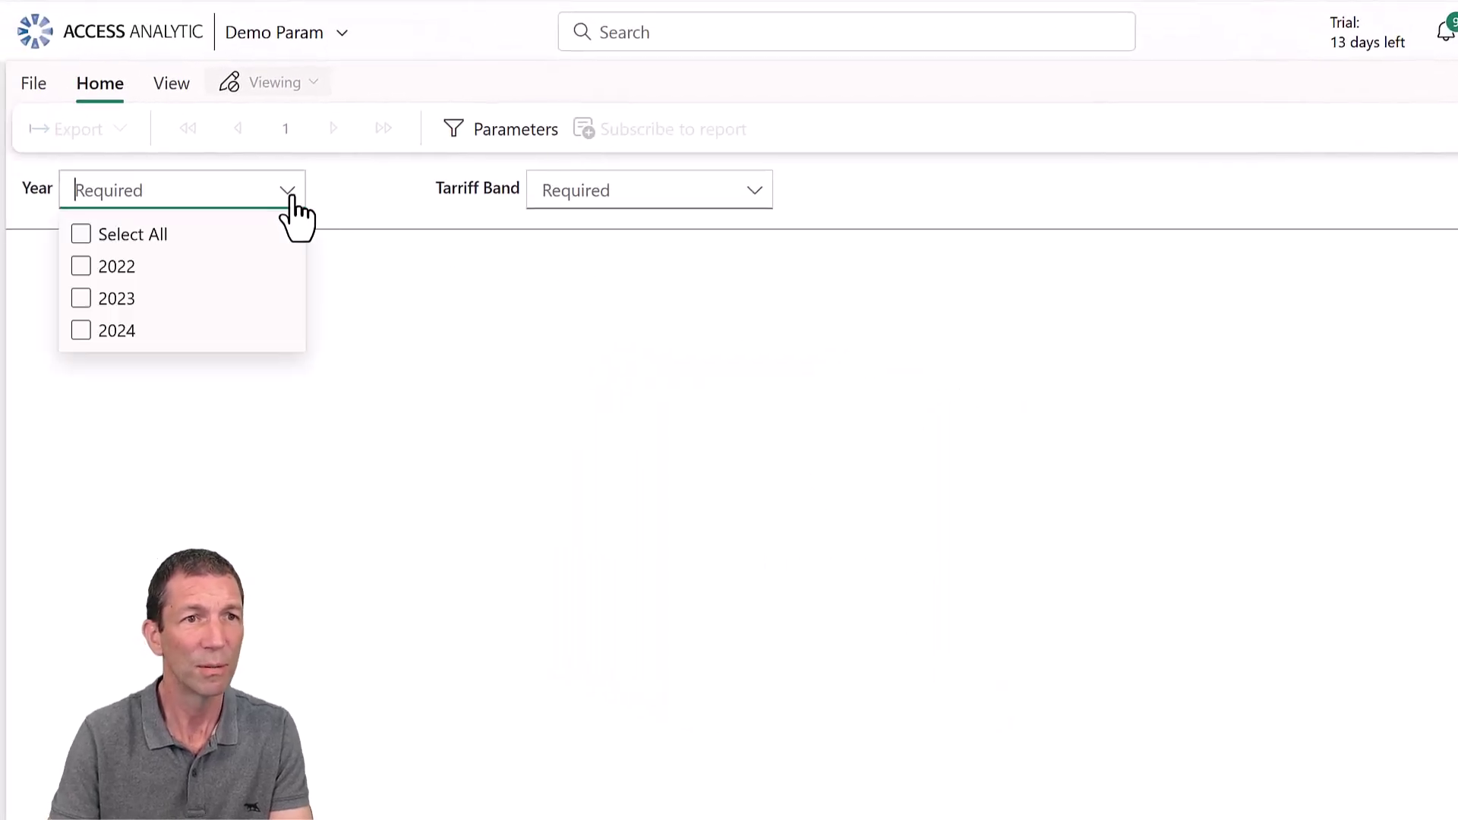
click(82, 332)
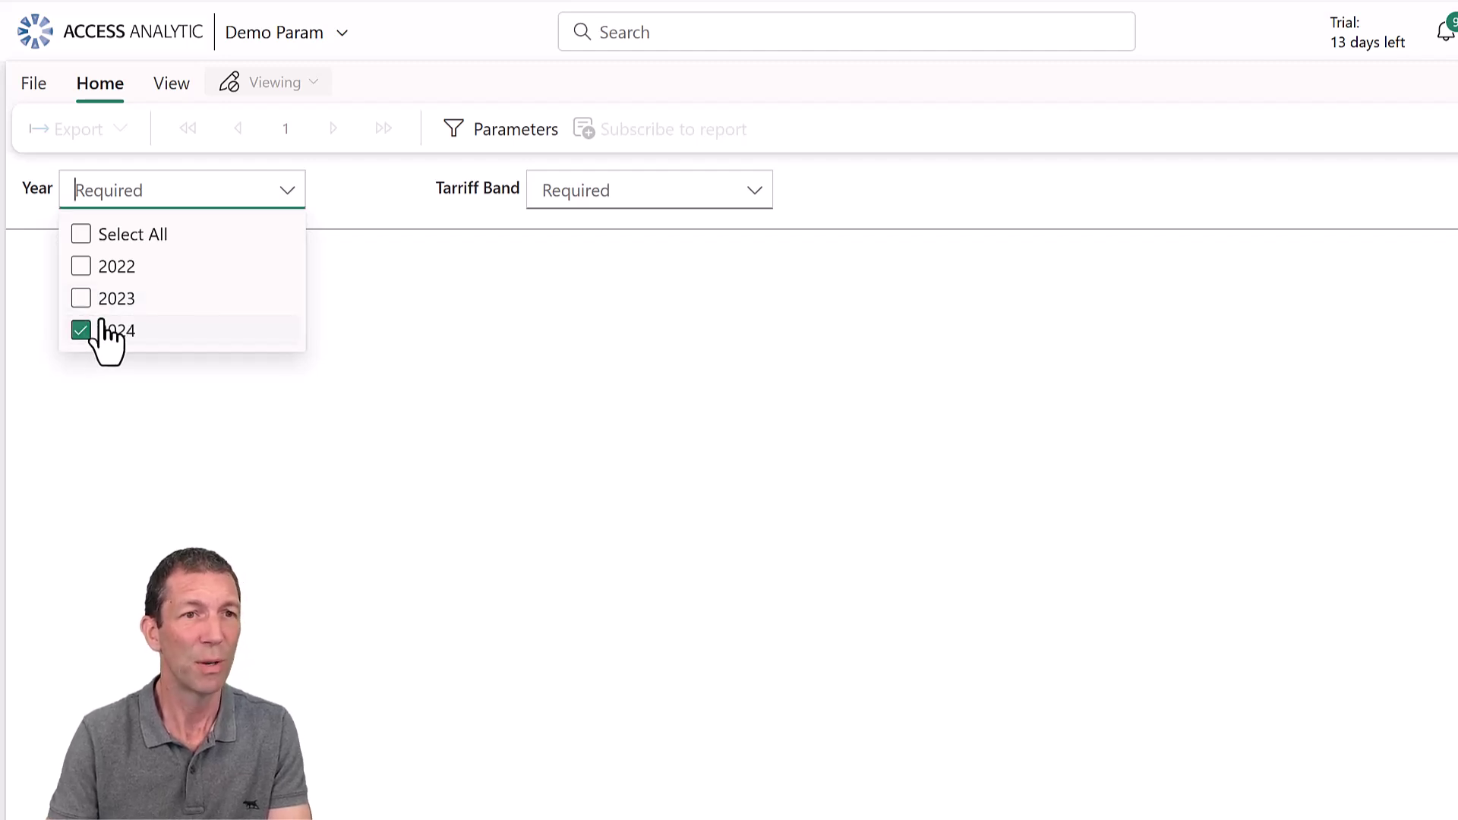
click(622, 199)
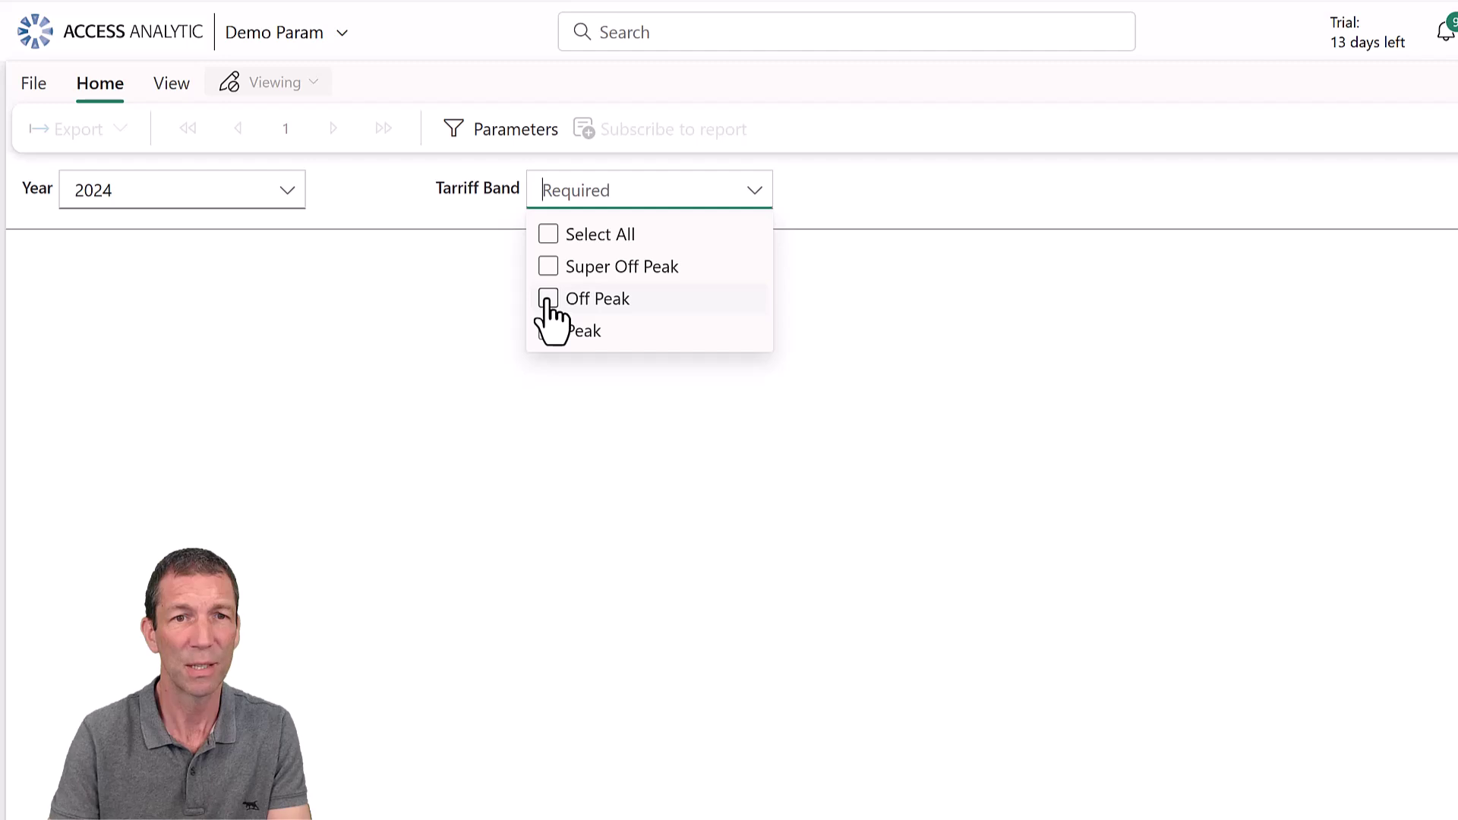
click(547, 298)
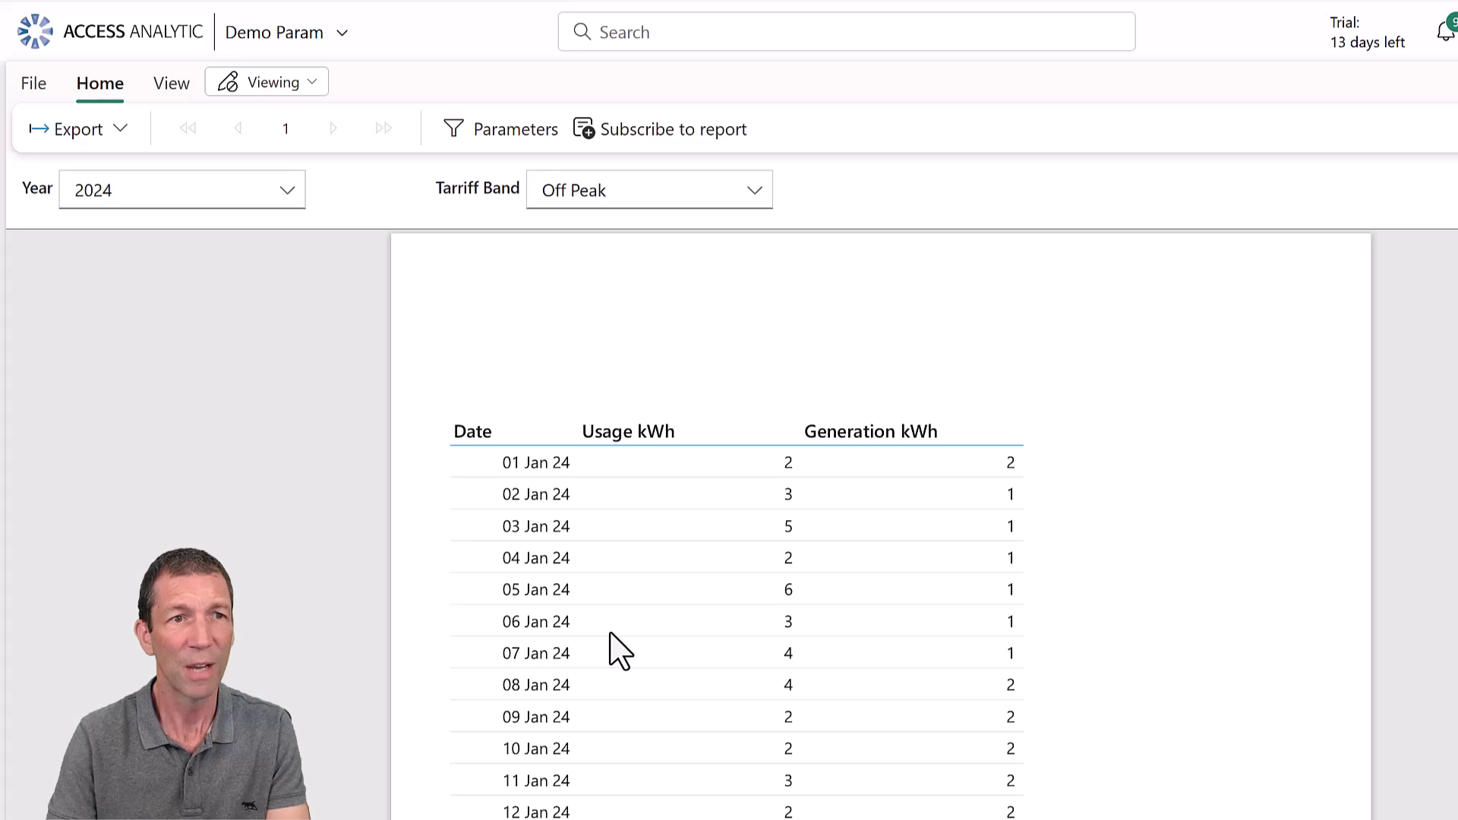
Change the Year parameter from 2024 to 2023 and rerun the report
scroll(608, 648, down, 4)
scroll(609, 648, up, 4)
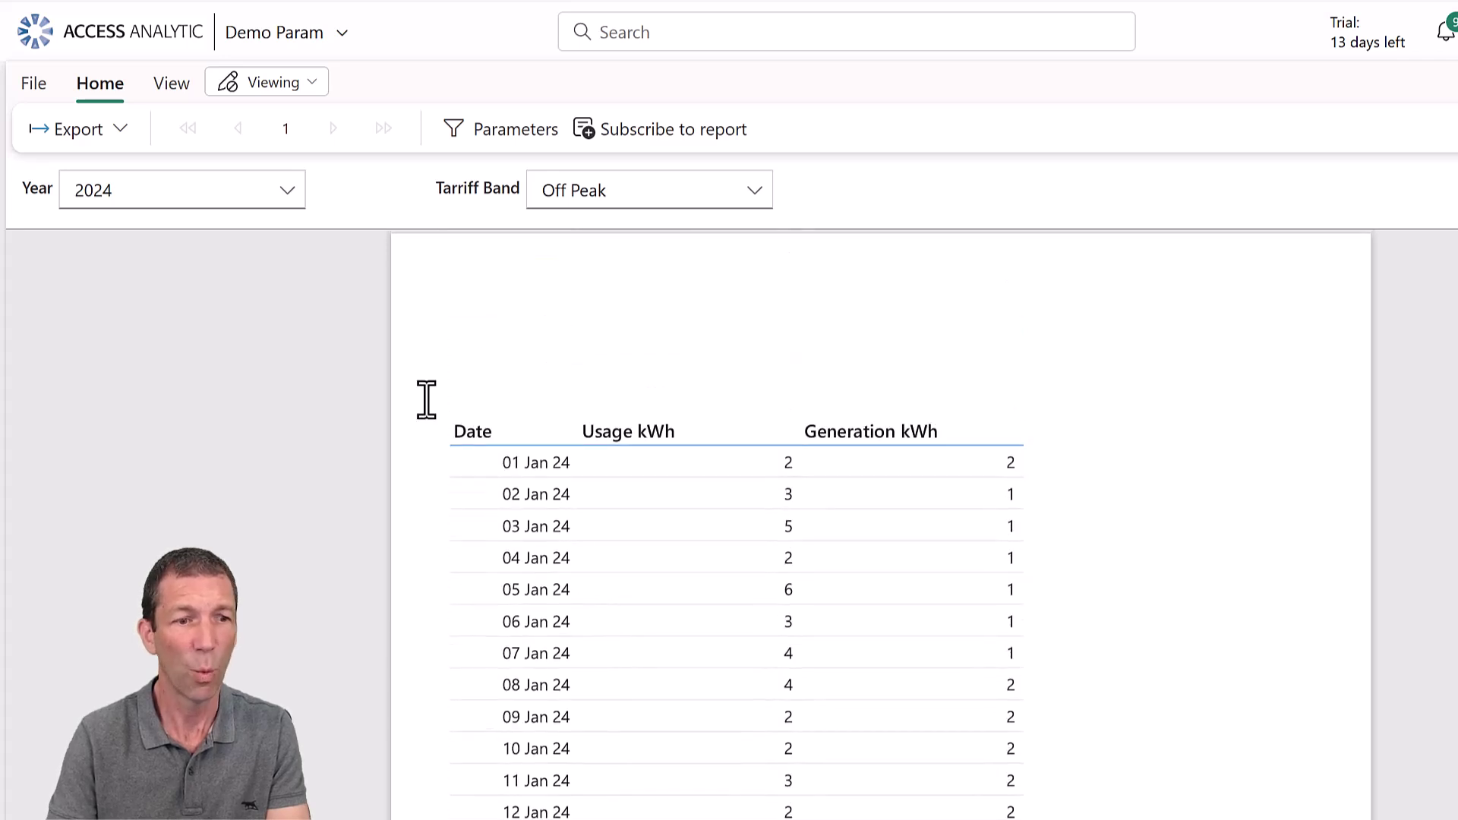
click(267, 196)
click(107, 299)
click(107, 331)
click(1074, 338)
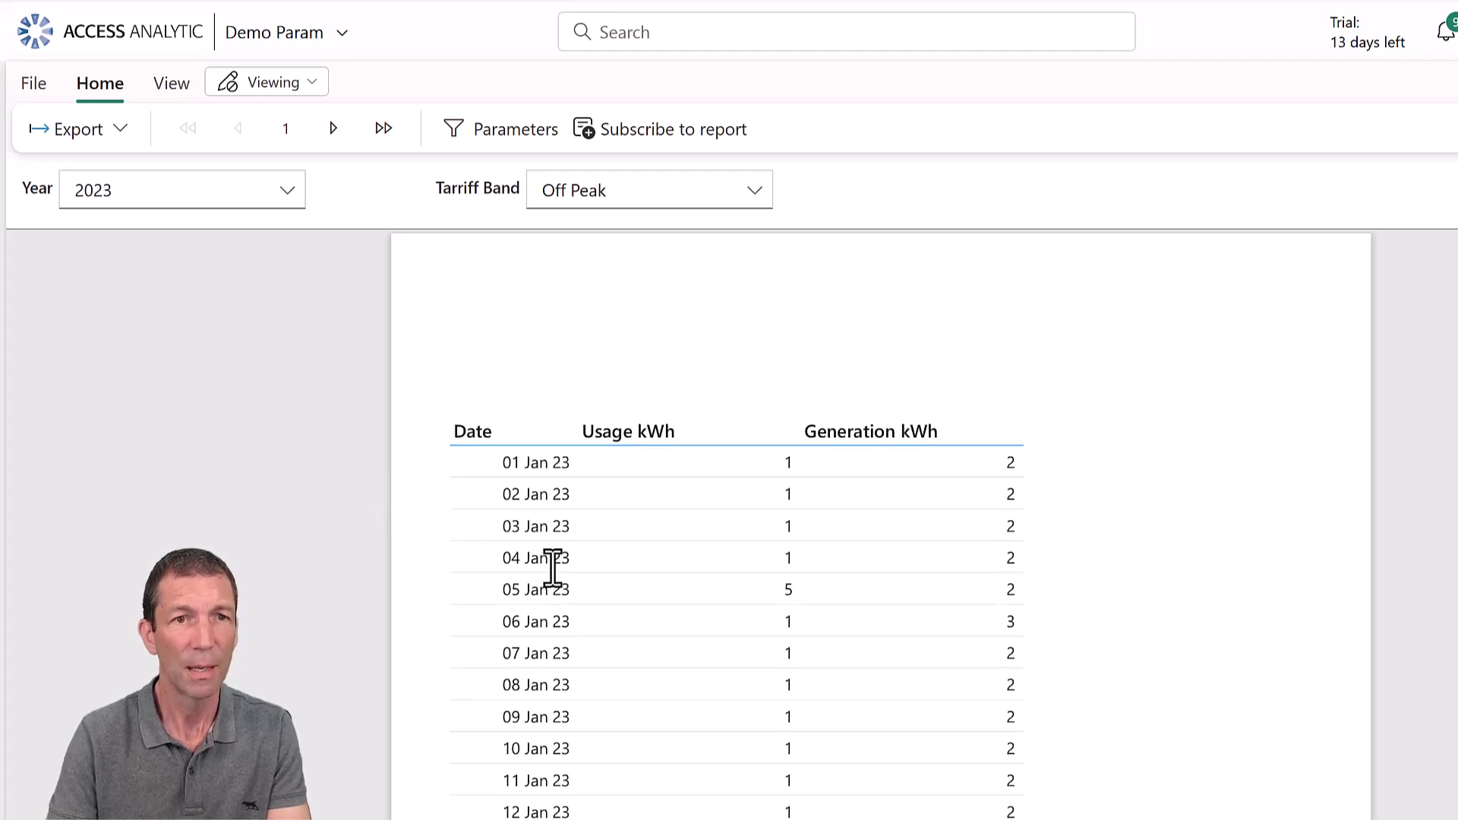
Go to page 2 of the 2023 report and bring up the export format list
scroll(551, 568, down, 10)
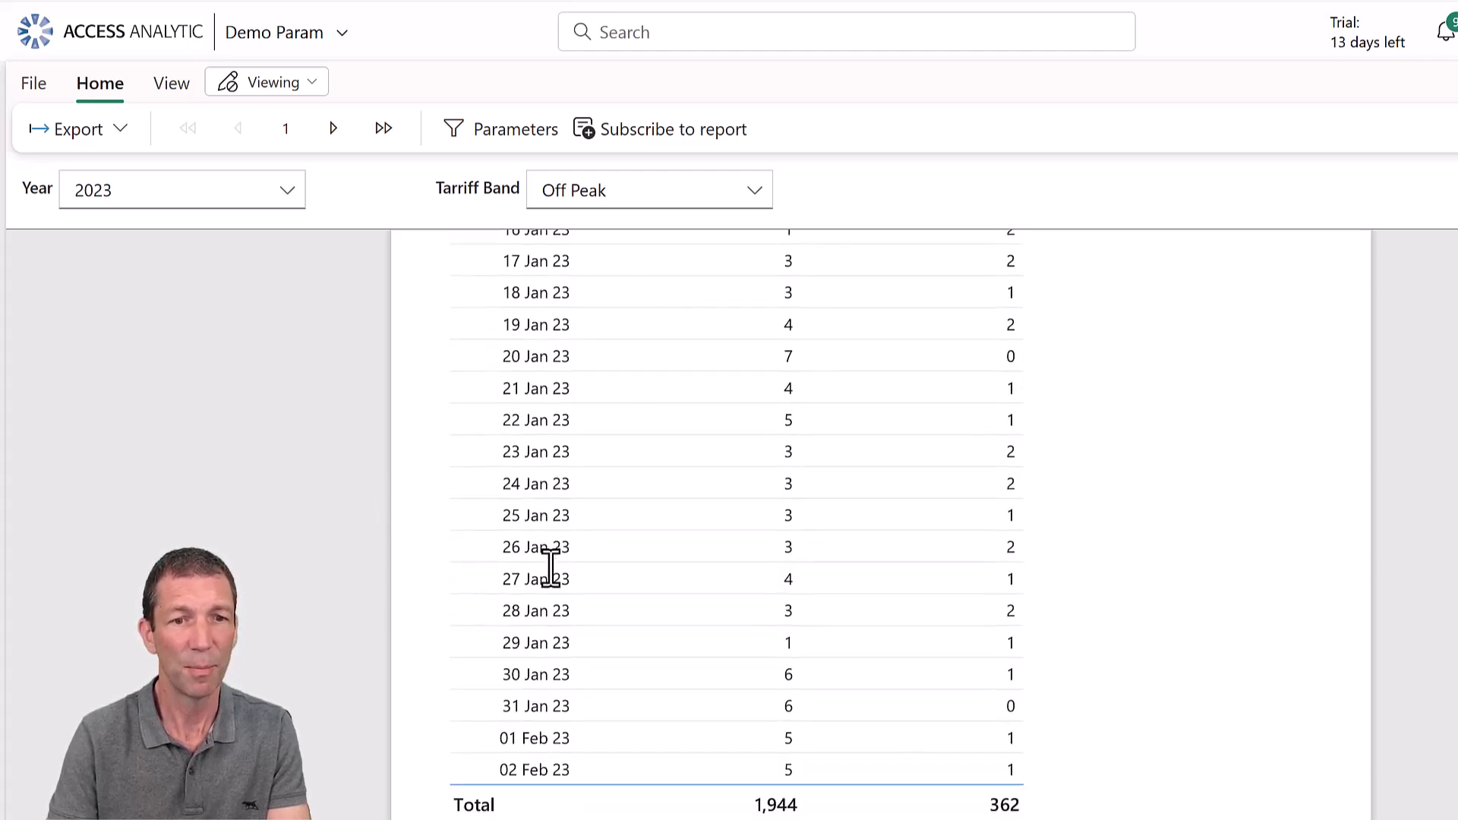
scroll(551, 568, up, 10)
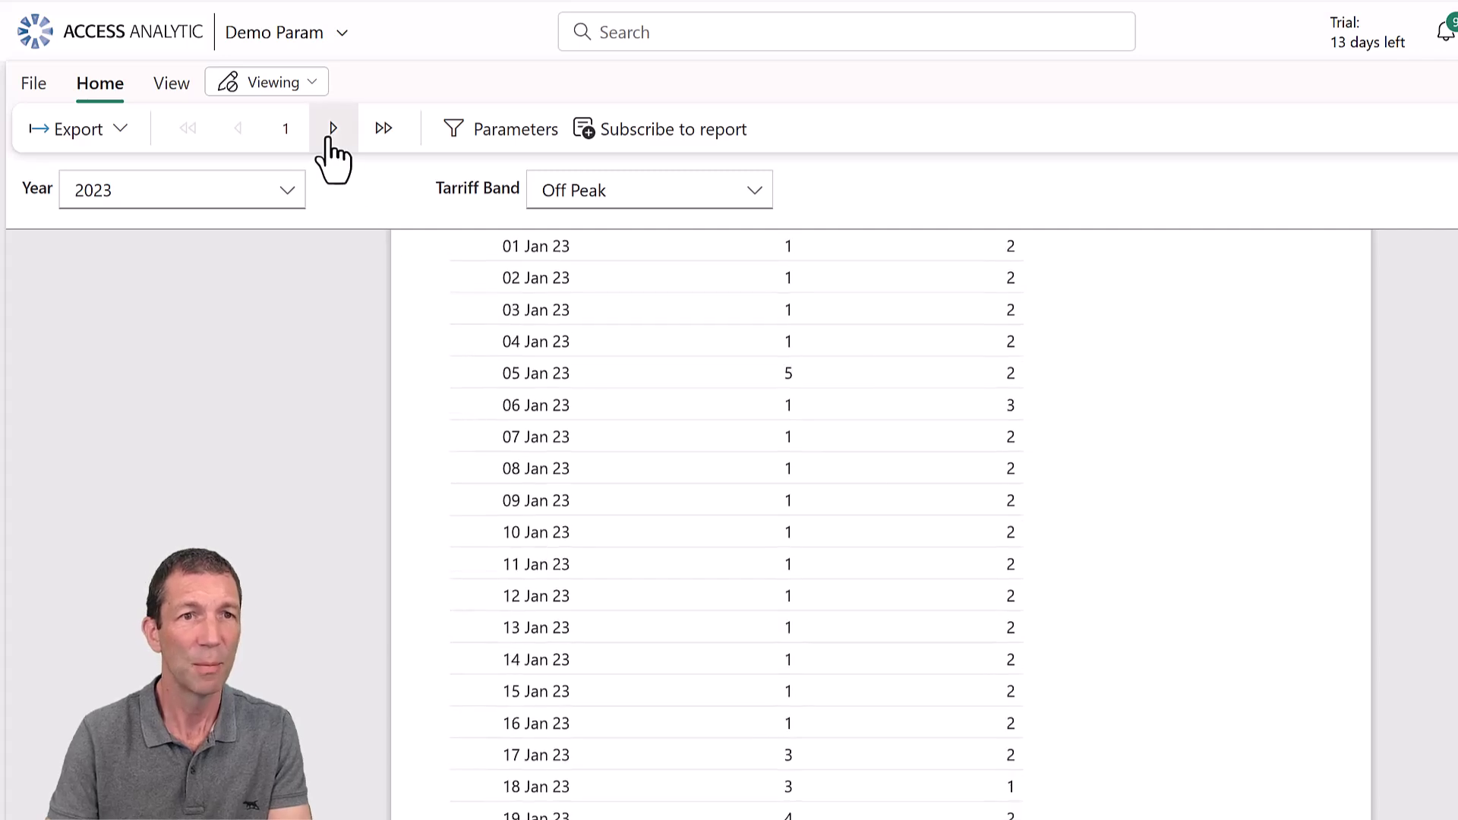
click(331, 140)
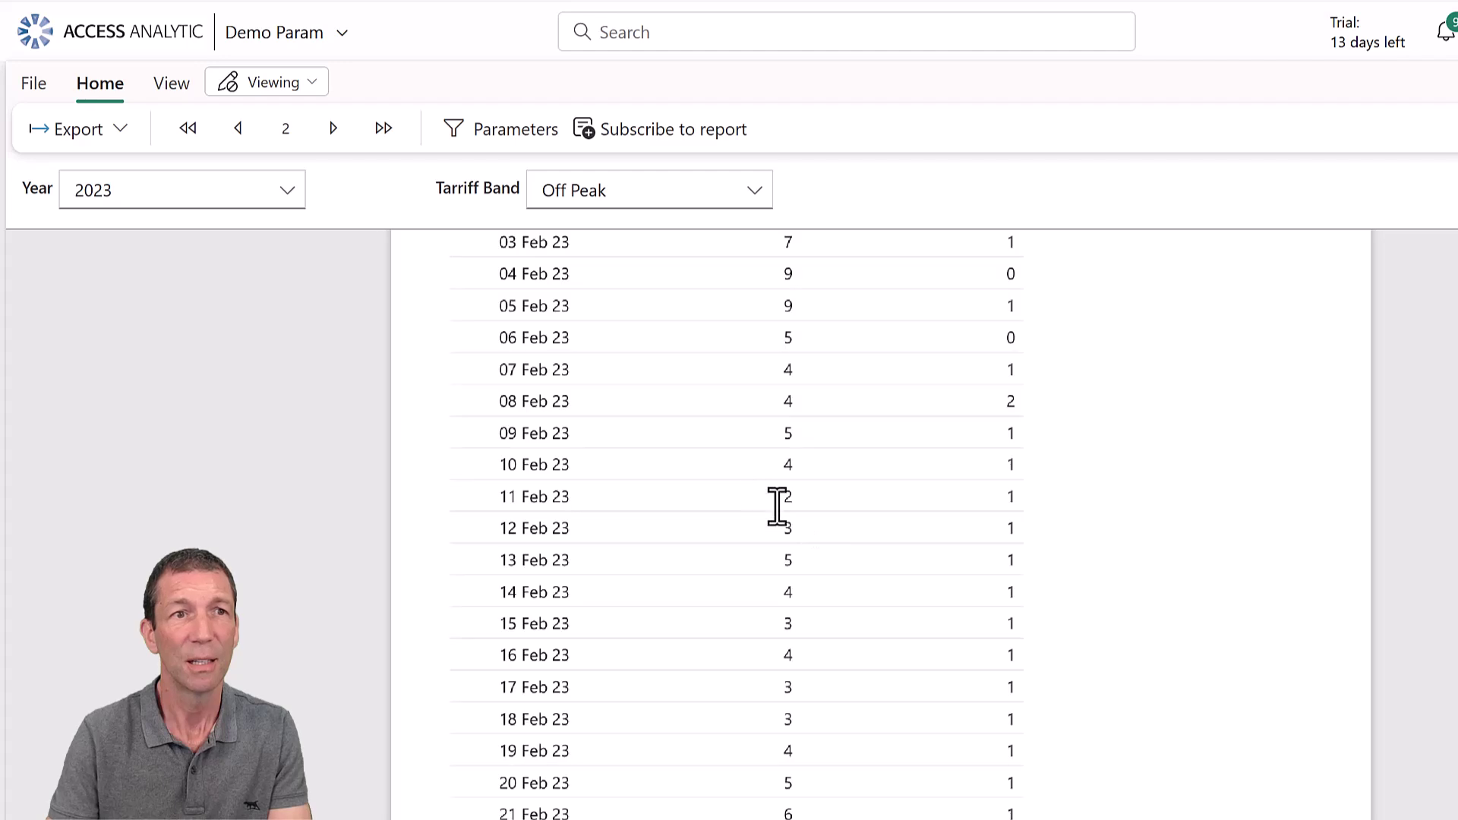
click(75, 140)
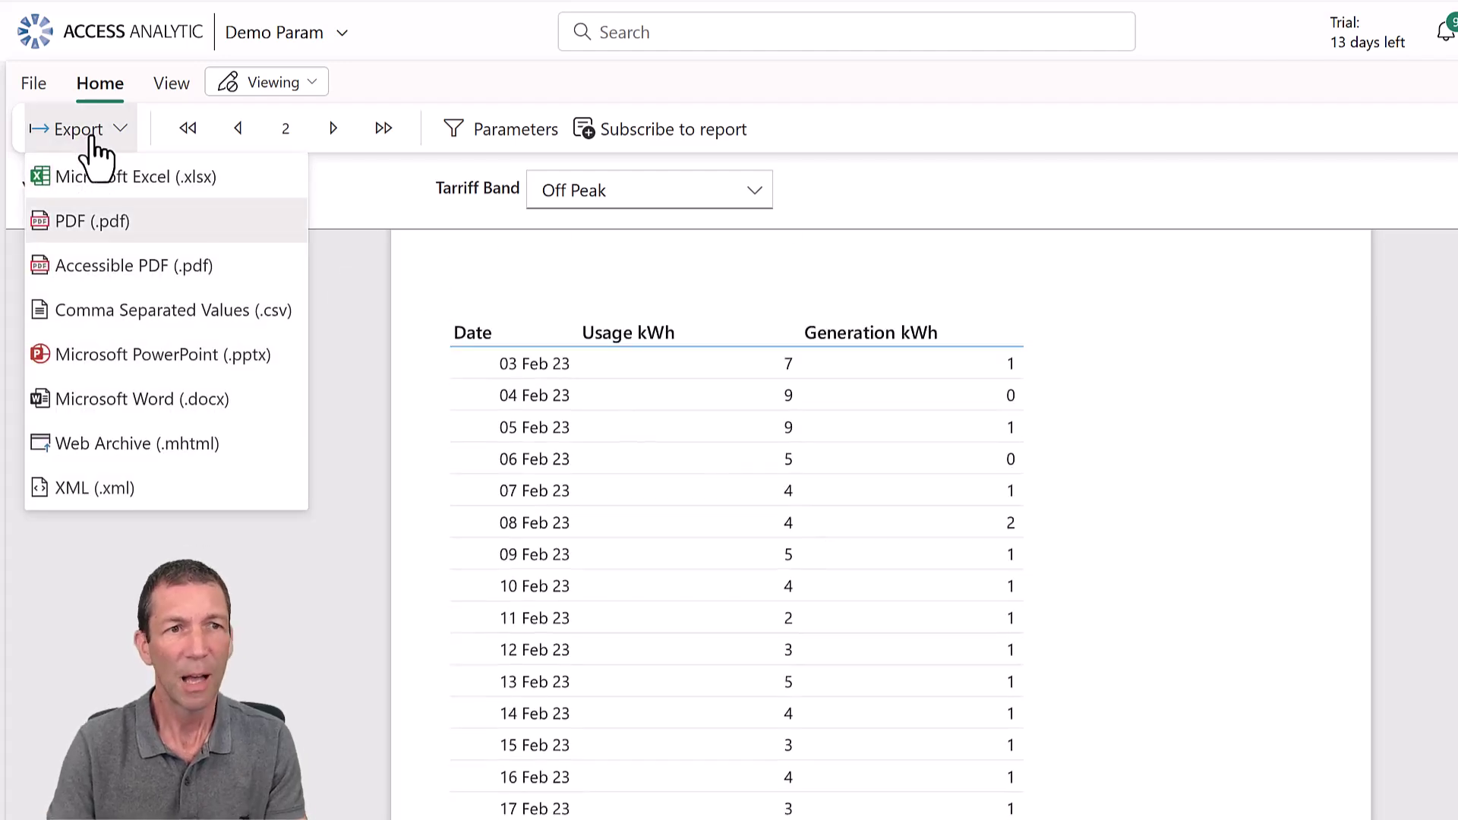
Export the report to Excel and open the downloaded Demo Param.xlsx at cell A1
click(159, 179)
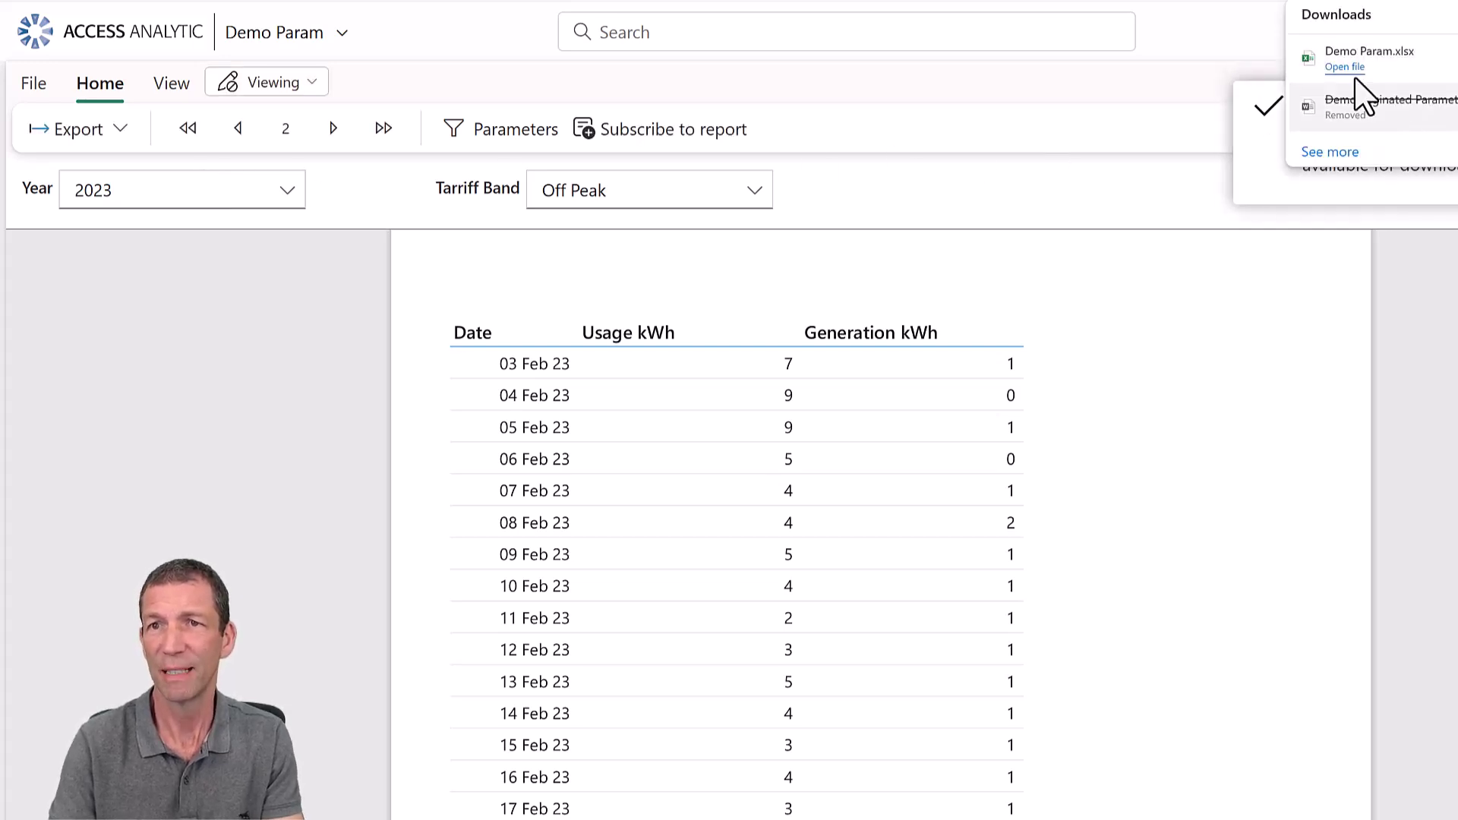
click(1343, 67)
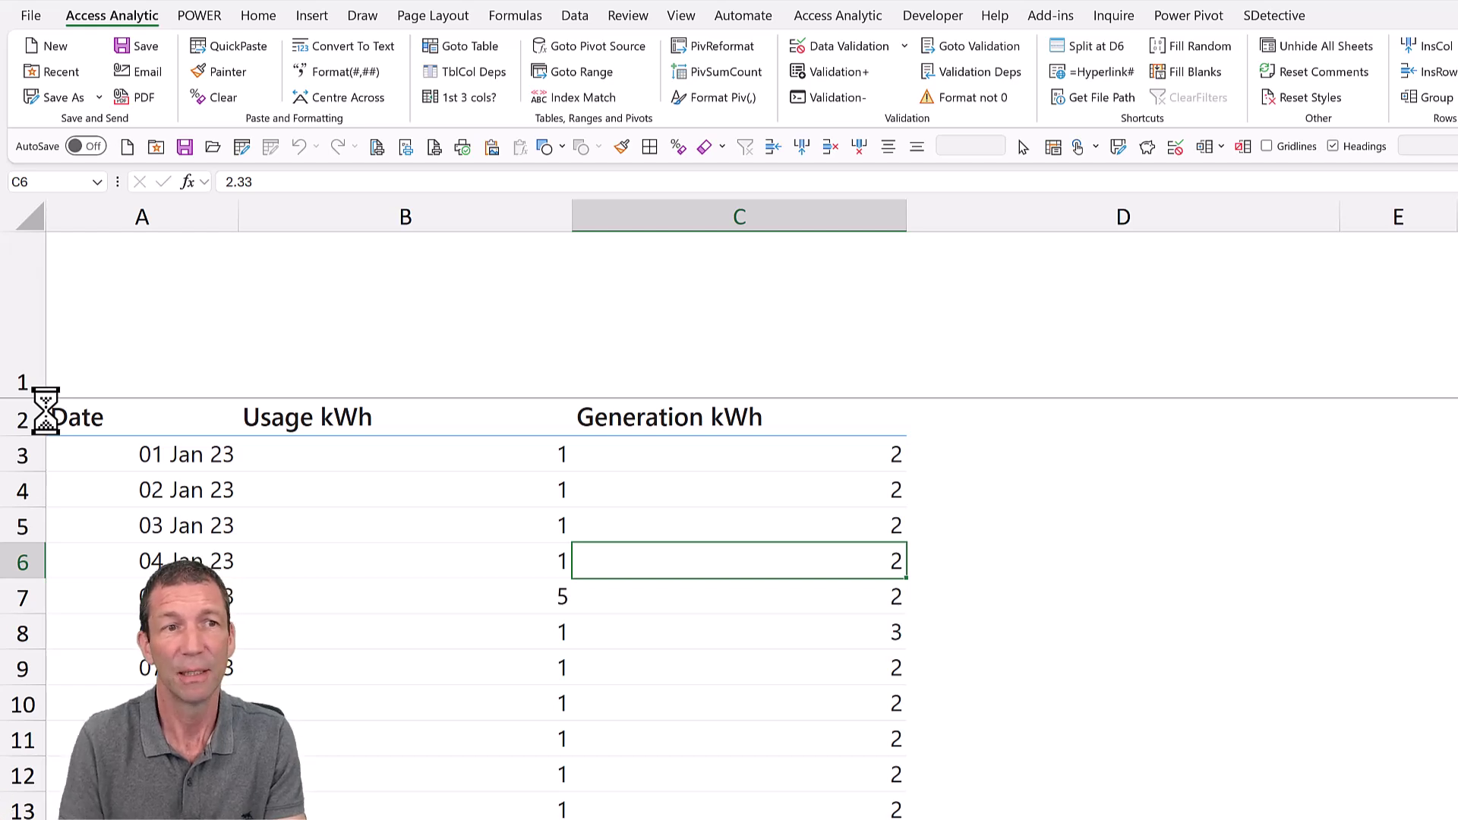
click(97, 365)
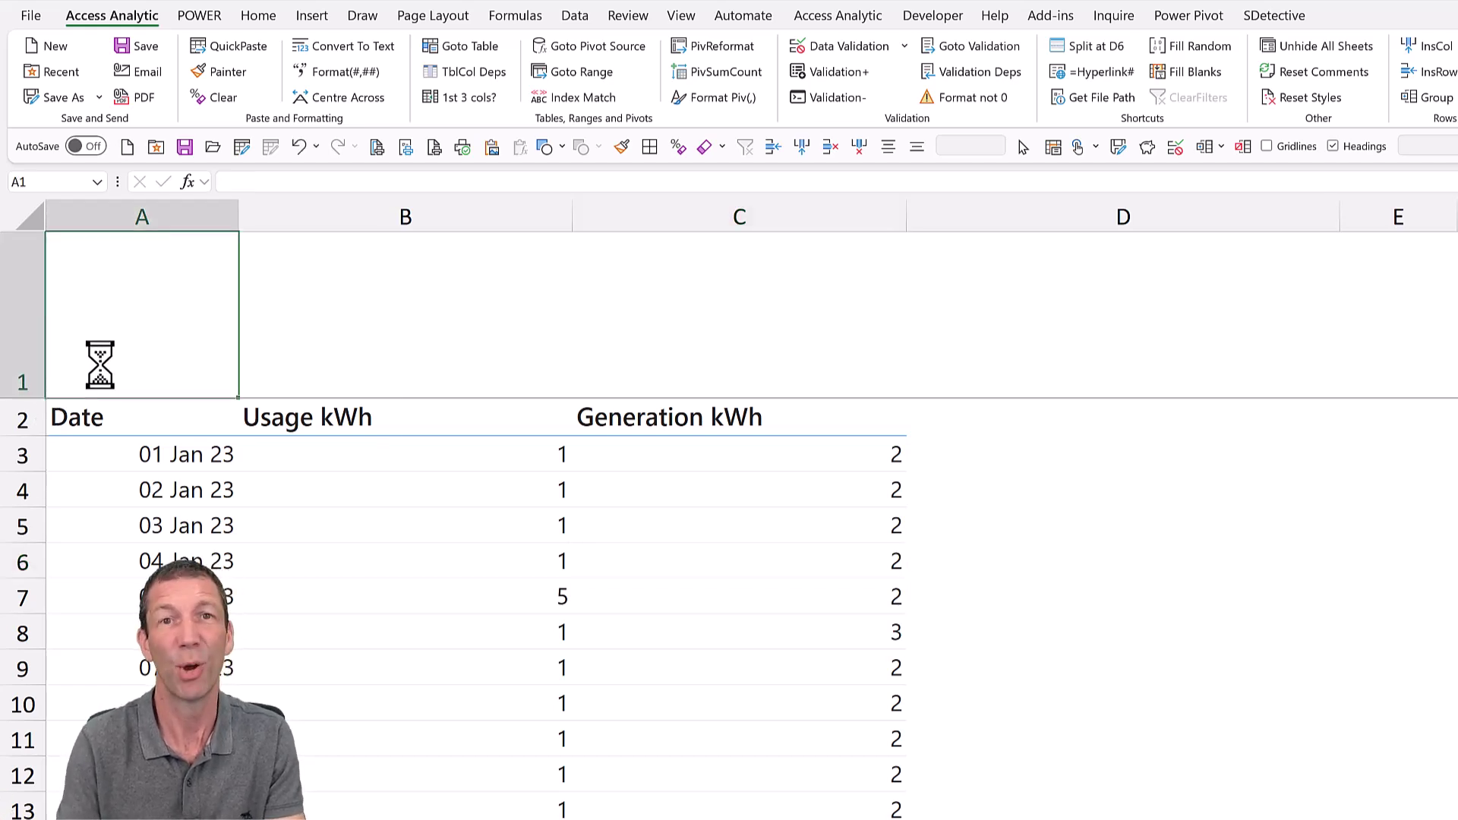